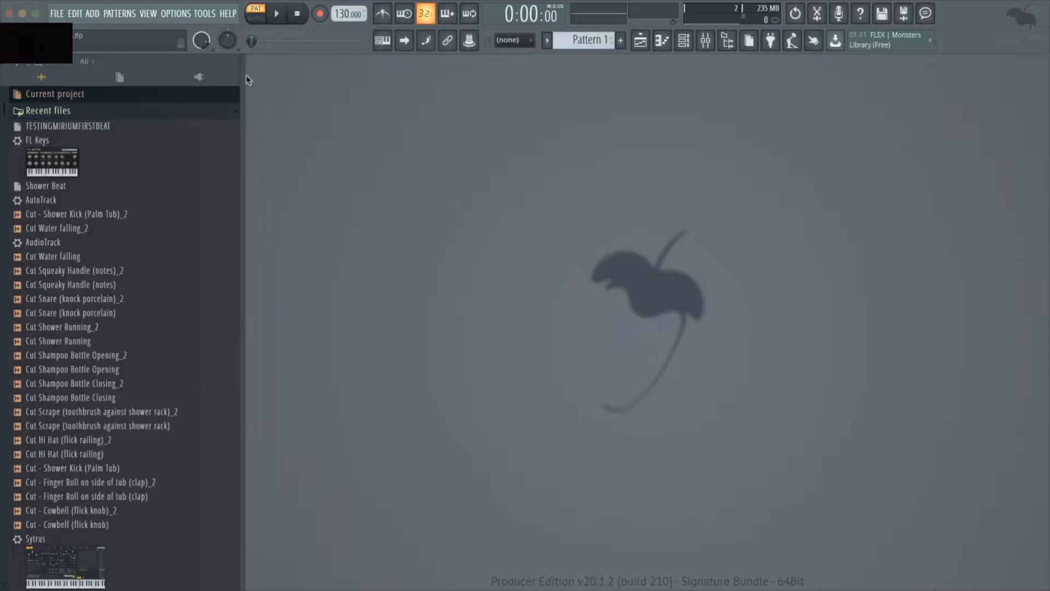
Save the project as MiriumFirstBeatDemo in the Projects folder, replacing the existing file
click(57, 15)
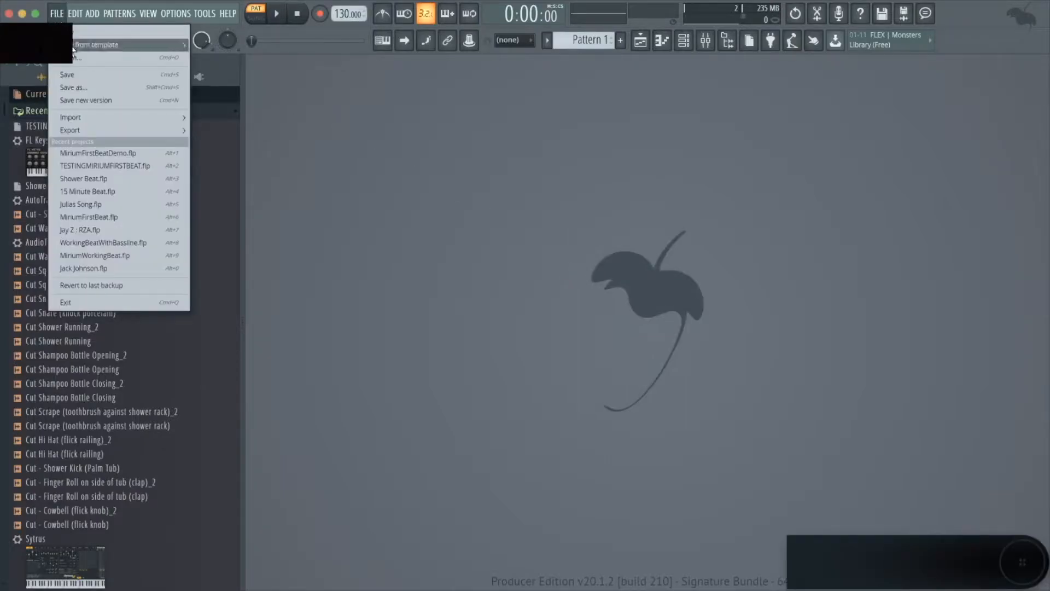
click(74, 86)
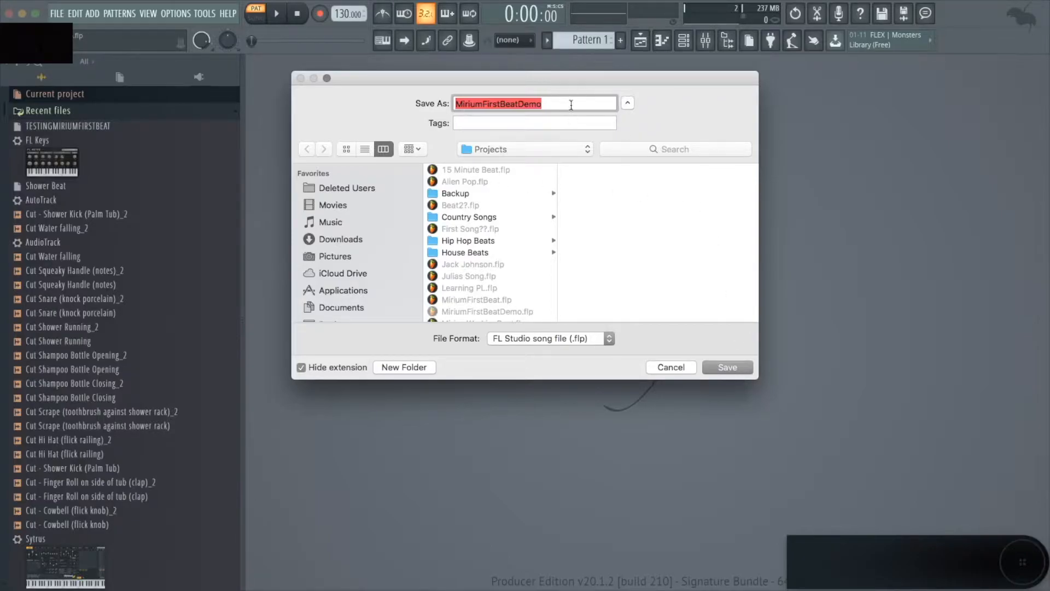
click(745, 372)
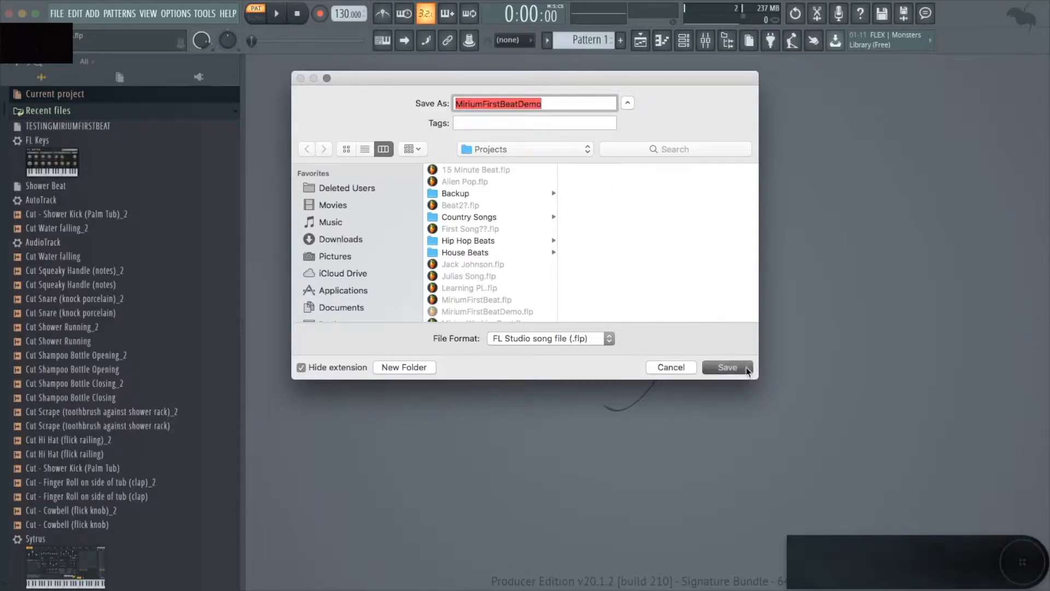
click(626, 169)
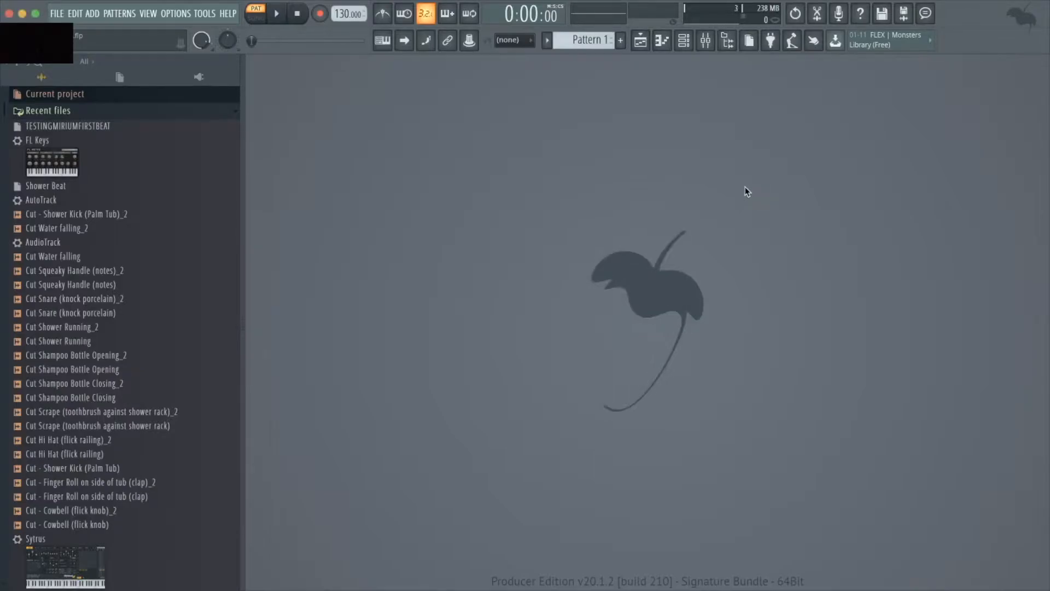
Show the channel rack and set the project tempo to 60 BPM
key(F6)
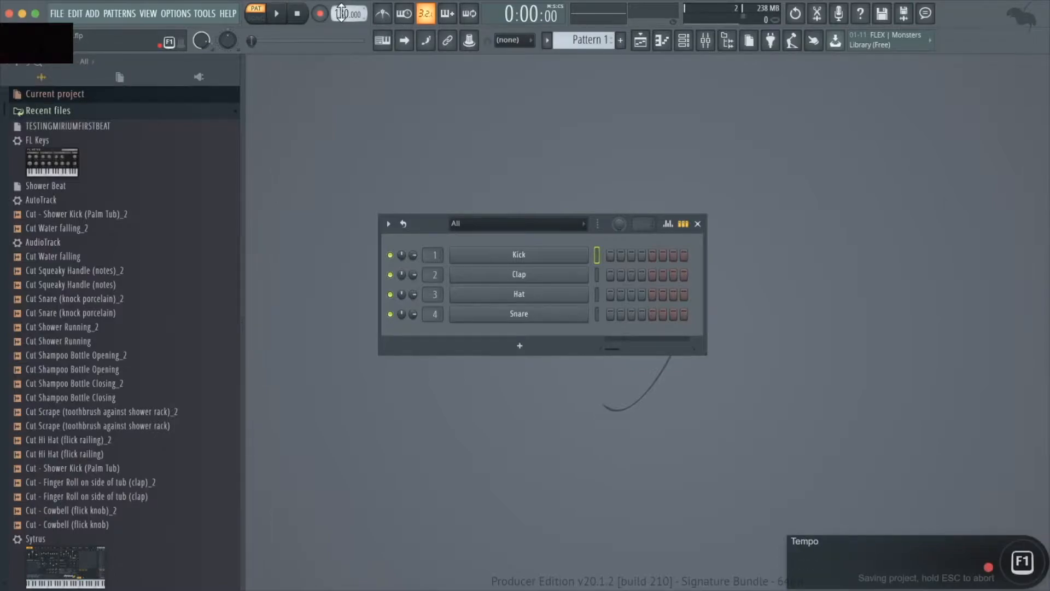
drag(341, 14, 341, 55)
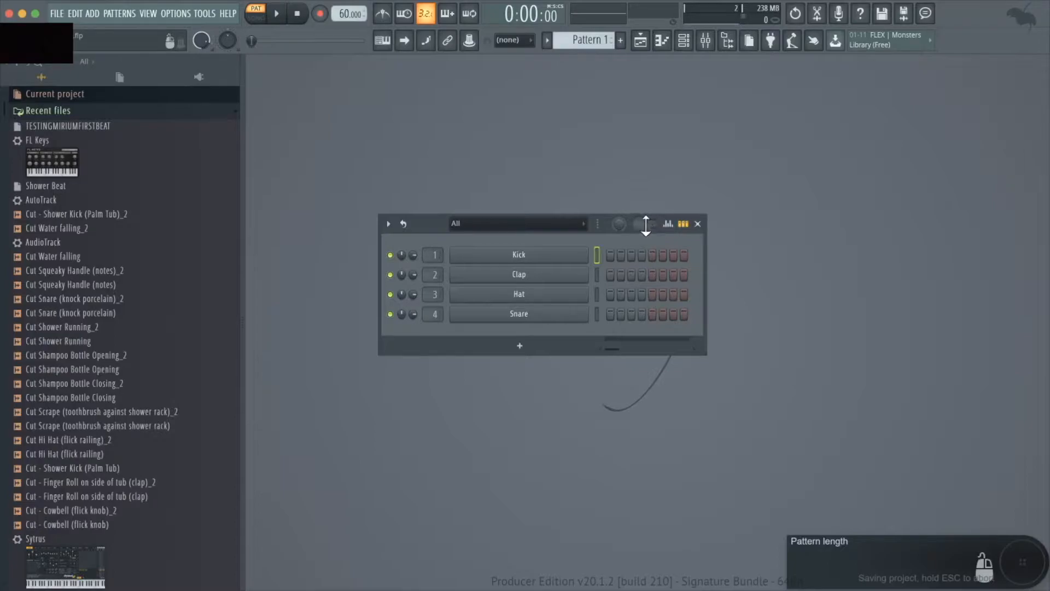
Set the pattern length to 16 steps and widen the channel rack until all 16 steps fit
drag(646, 225, 646, 236)
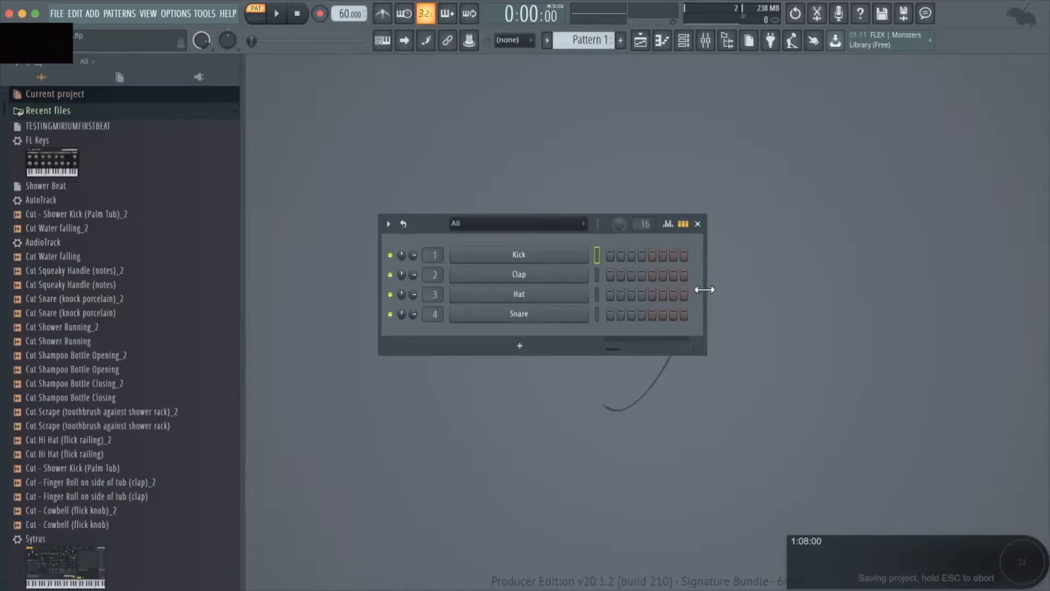
drag(705, 290, 797, 291)
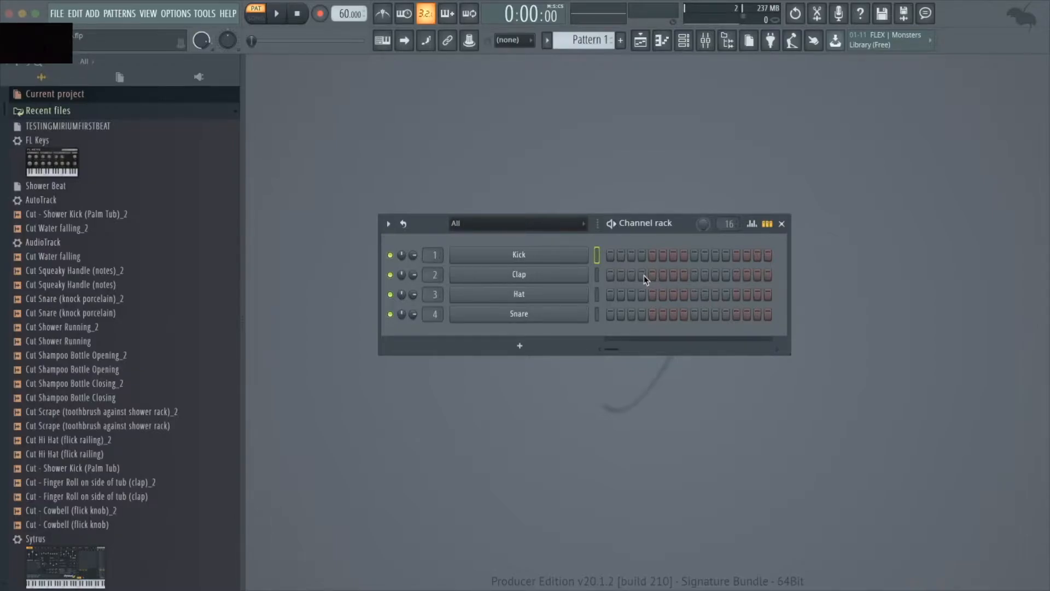
Fill every fourth step of the Kick channel and play the pattern back to check it
right_click(549, 259)
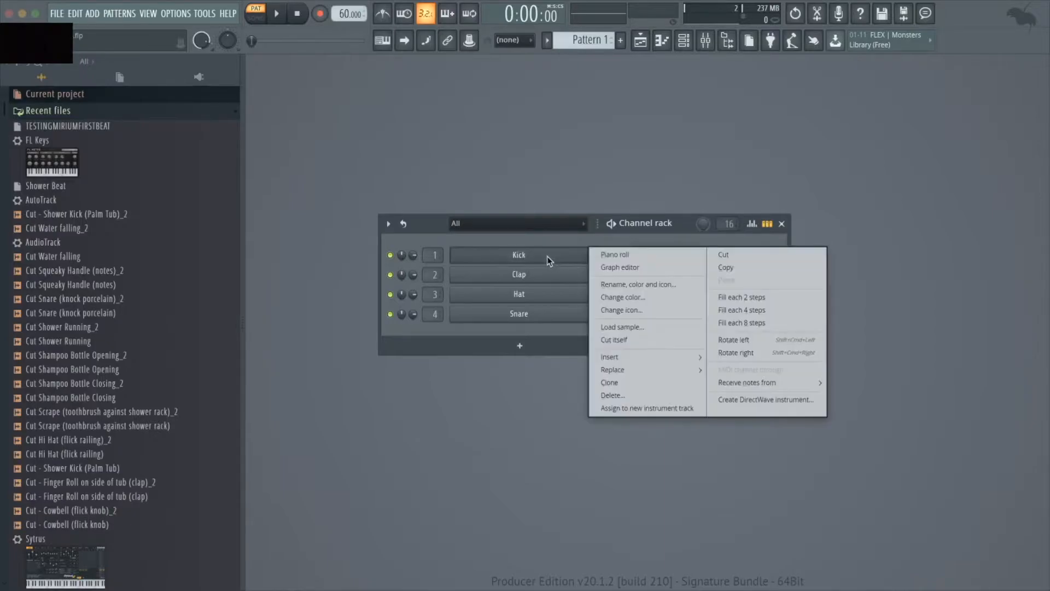
click(736, 315)
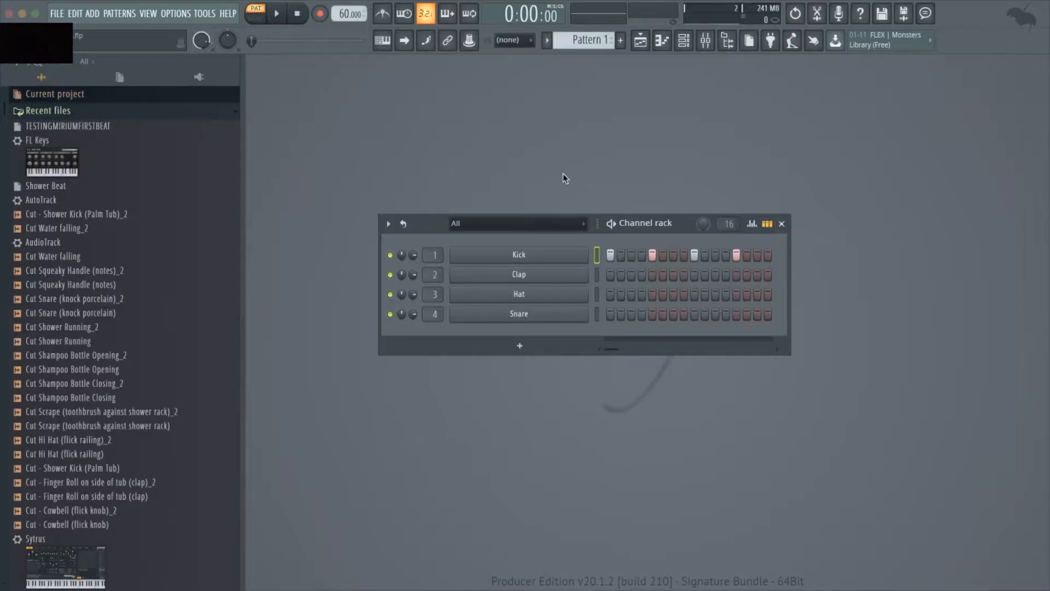
key(space)
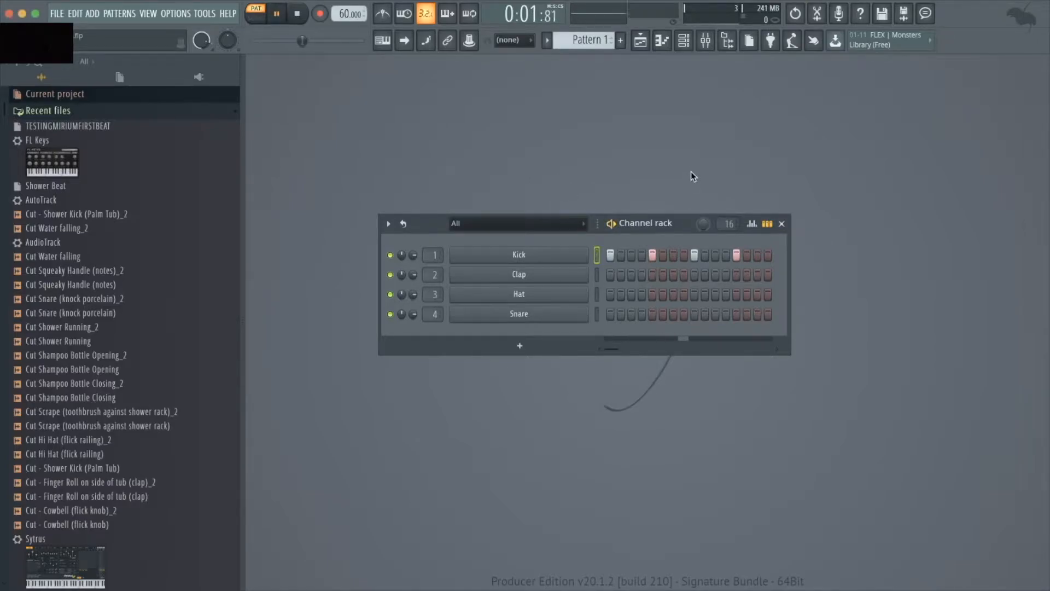
key(space)
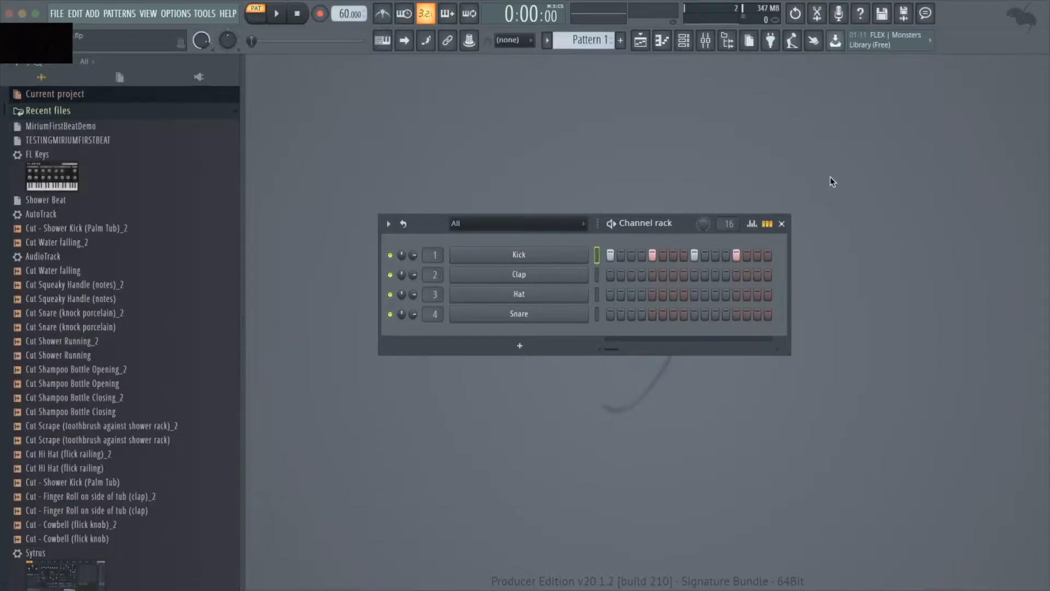
Fill every fourth step of the Clap channel and rotate its hits two steps later
click(597, 275)
right_click(568, 273)
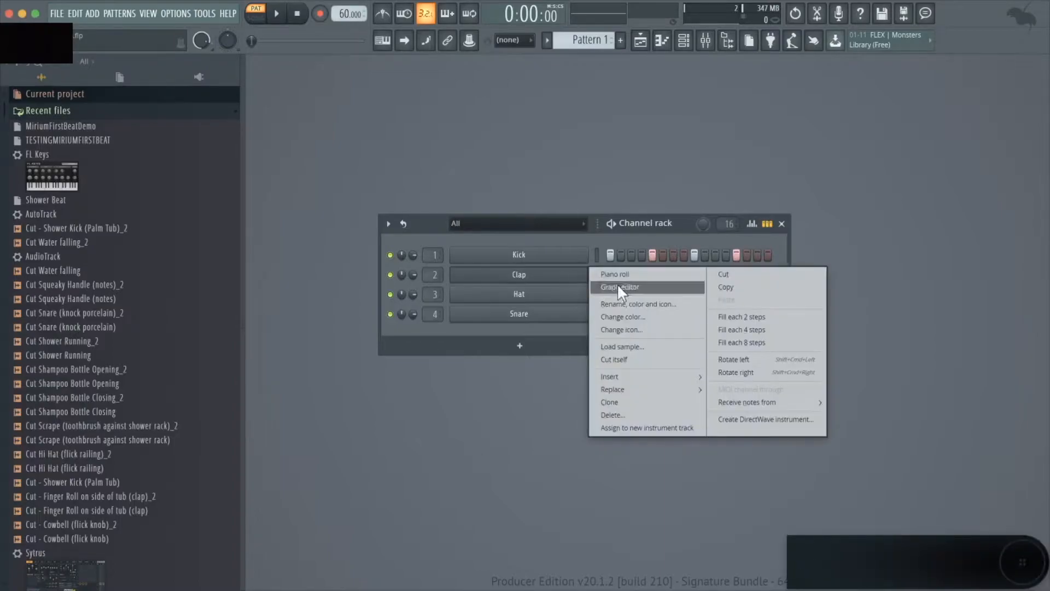
click(743, 330)
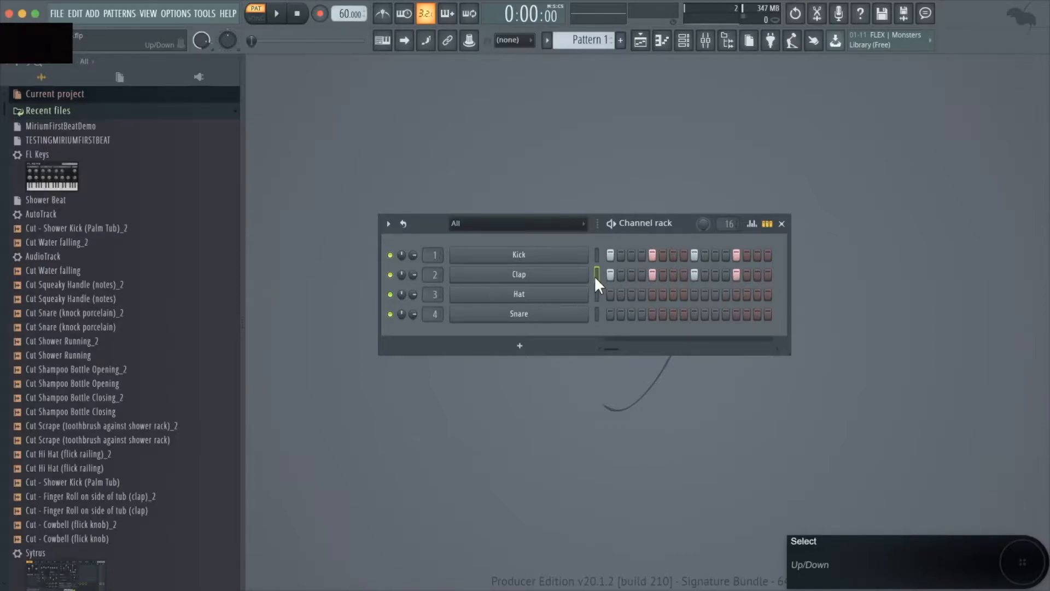
key(shift+super+Right)
key(shift+super+Right)
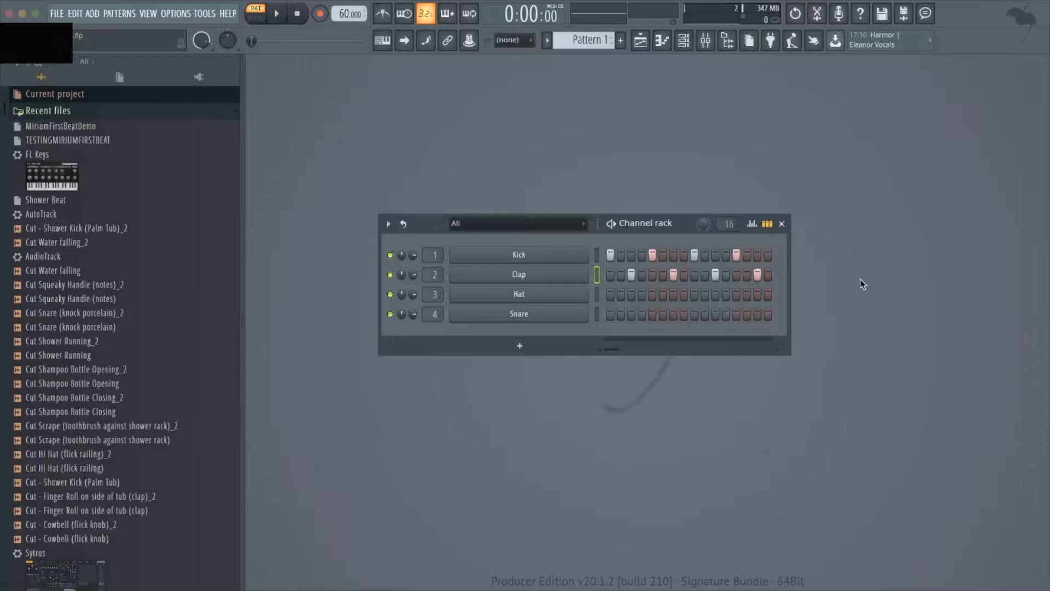
Turn on all 16 steps of the Hat channel
click(611, 294)
drag(615, 298, 780, 304)
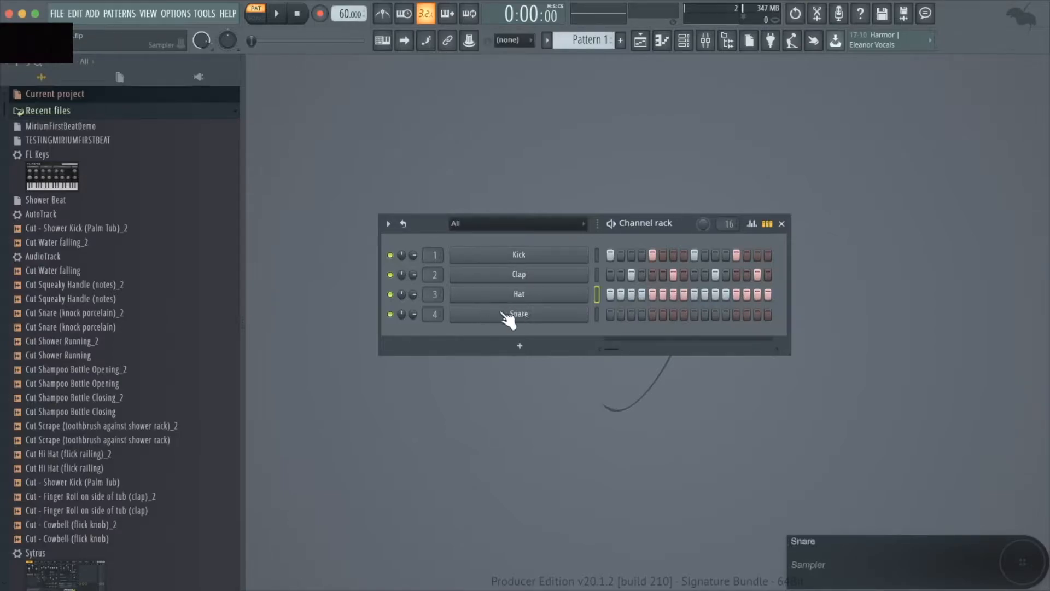
Fill every fourth step of the Snare channel, rotate its hits two steps later, and play the pattern back
right_click(543, 316)
click(755, 369)
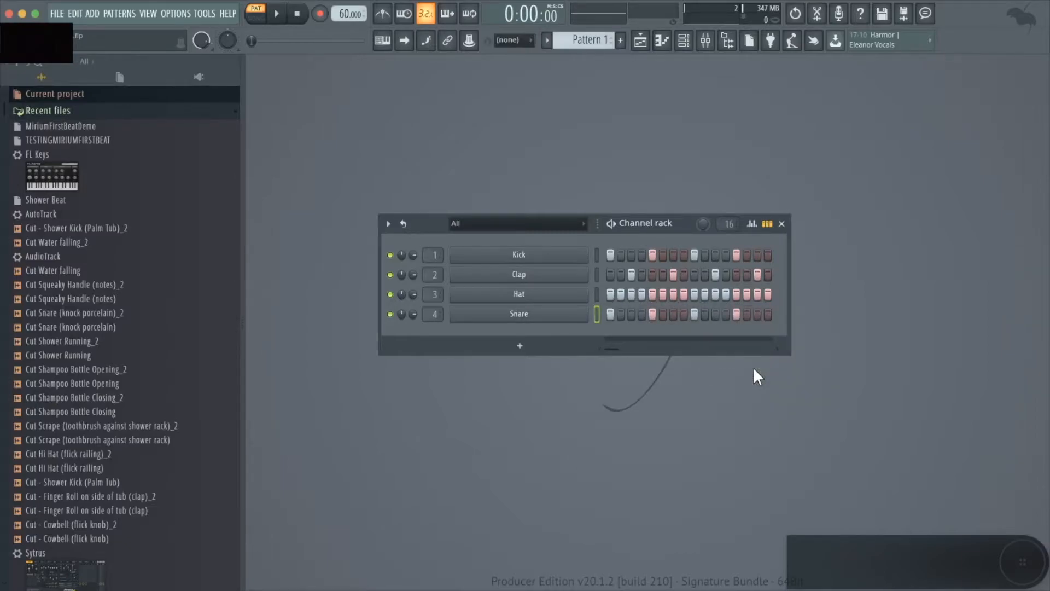
key(ctrl+shift+Right)
key(ctrl+shift+Right)
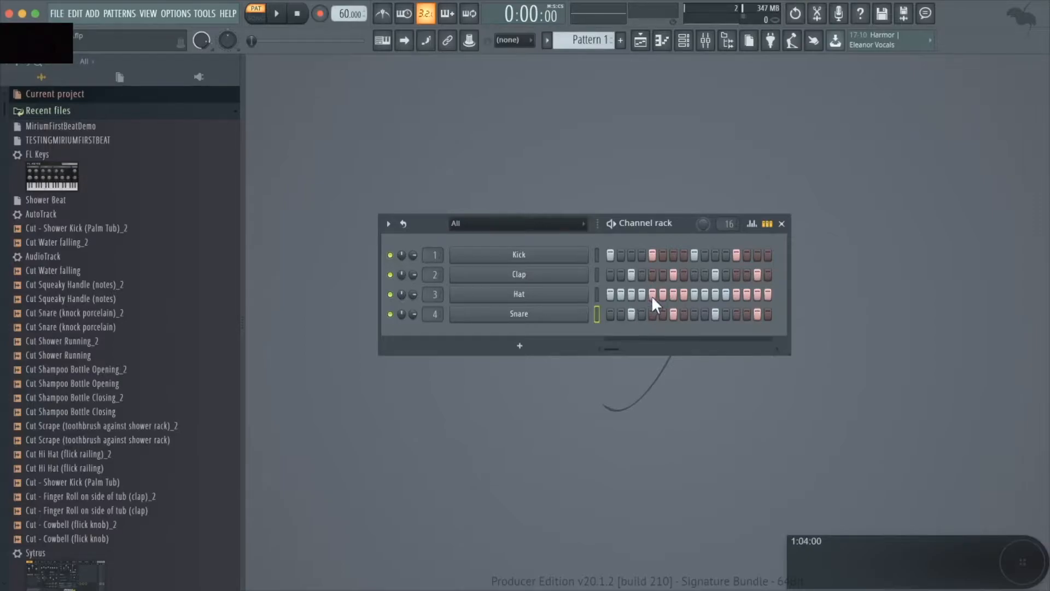
key(space)
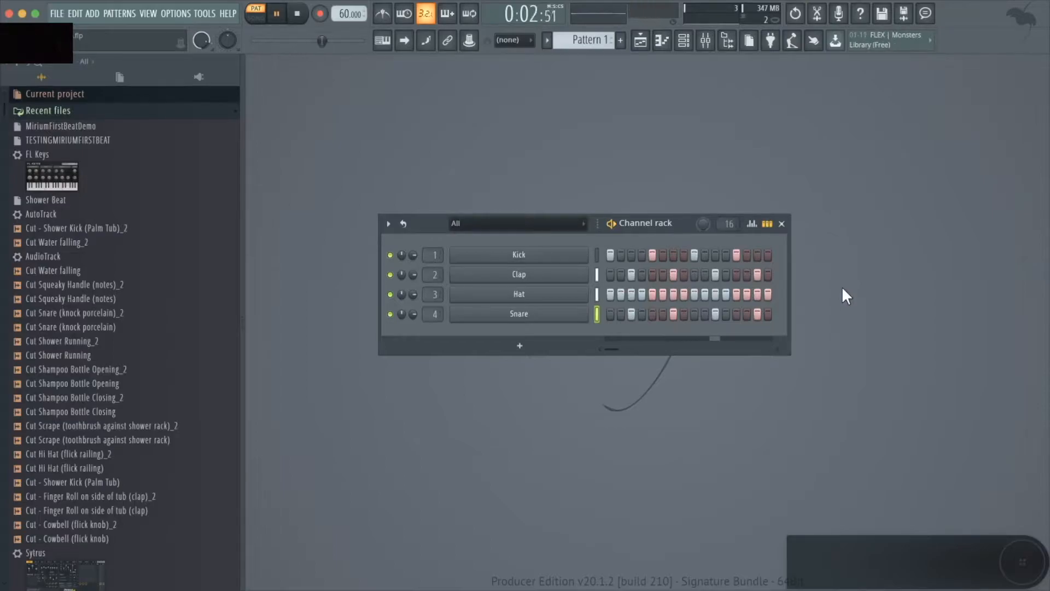
key(space)
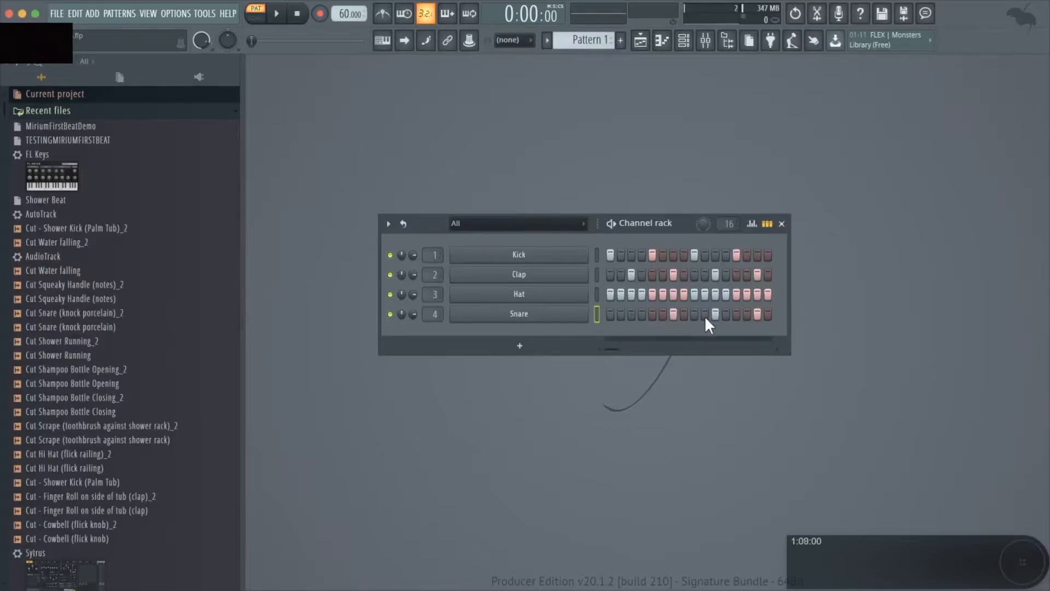
Remove the Snare hits on steps 3 and 11 and the Clap hits on steps 7 and 15, and play the pattern
click(672, 274)
click(756, 274)
key(space)
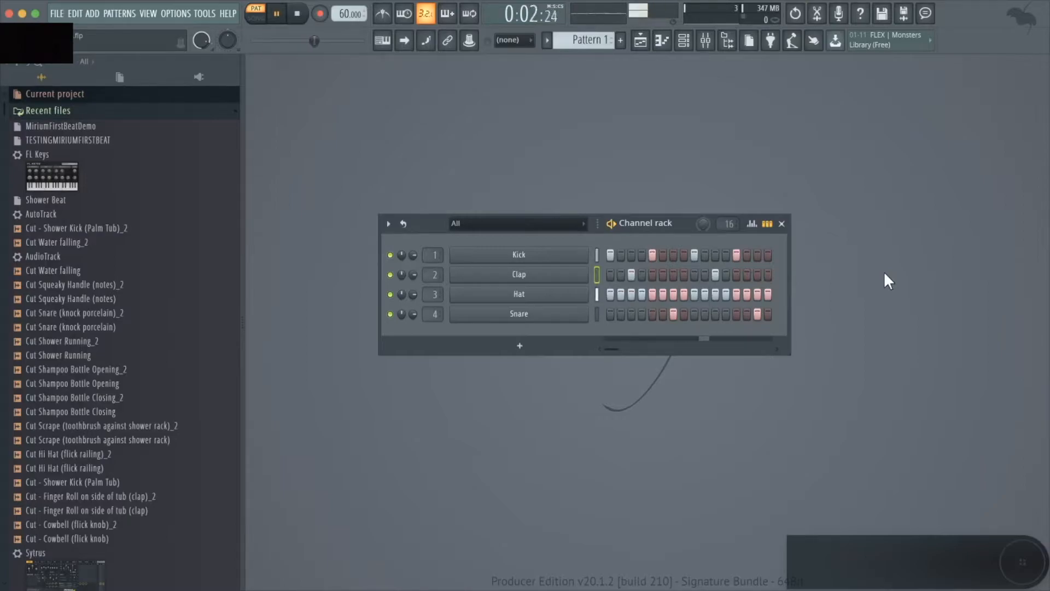
key(space)
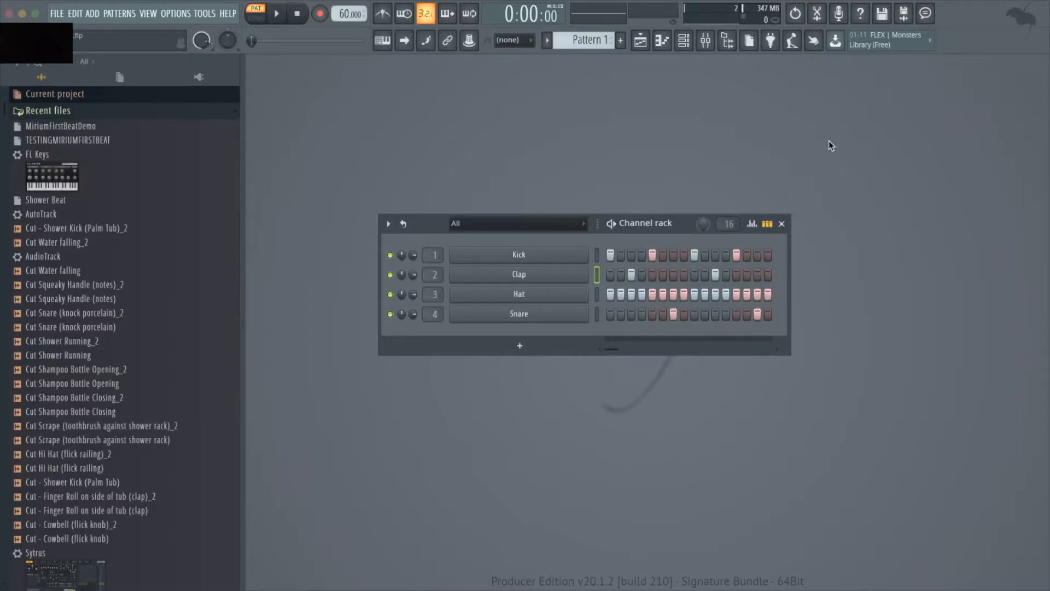
click(674, 275)
click(675, 278)
click(675, 278)
click(684, 277)
Pan the Kick, Clap and Hat channels fully to the left and play the pattern to hear the effect
drag(403, 256, 402, 323)
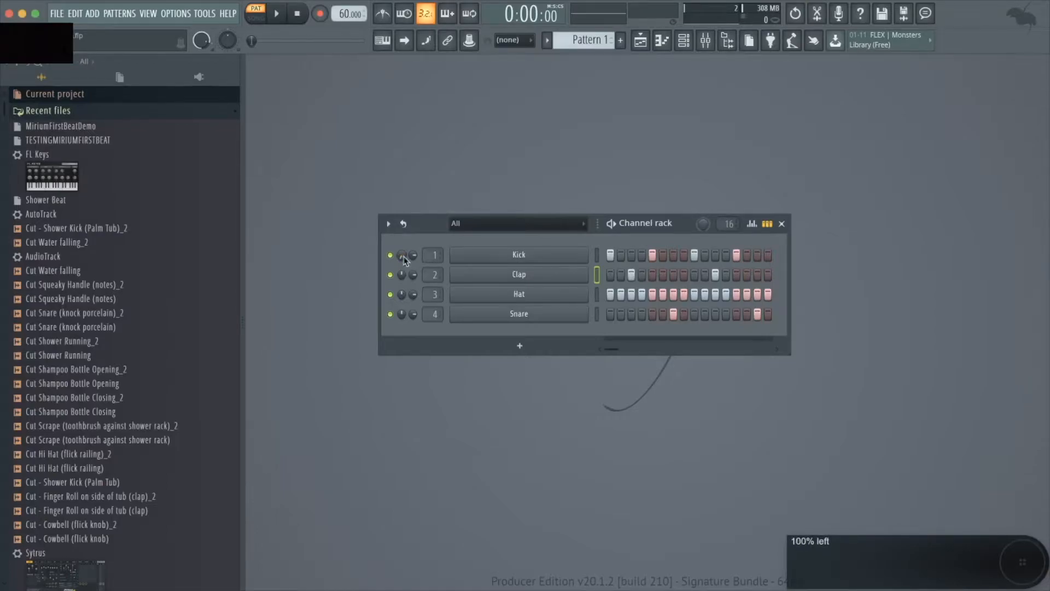
drag(402, 276, 402, 328)
key(space)
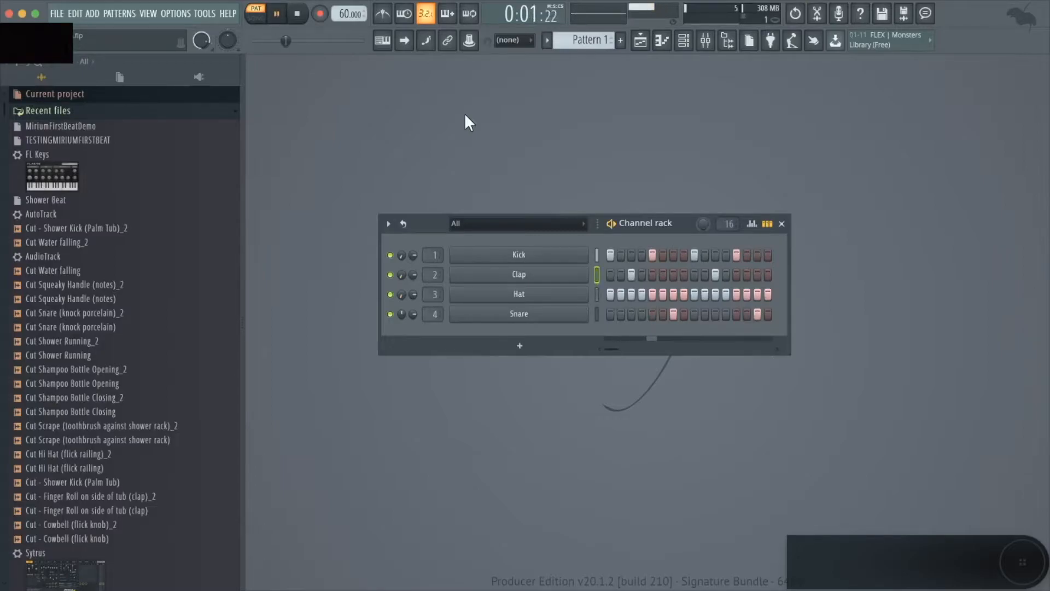
key(space)
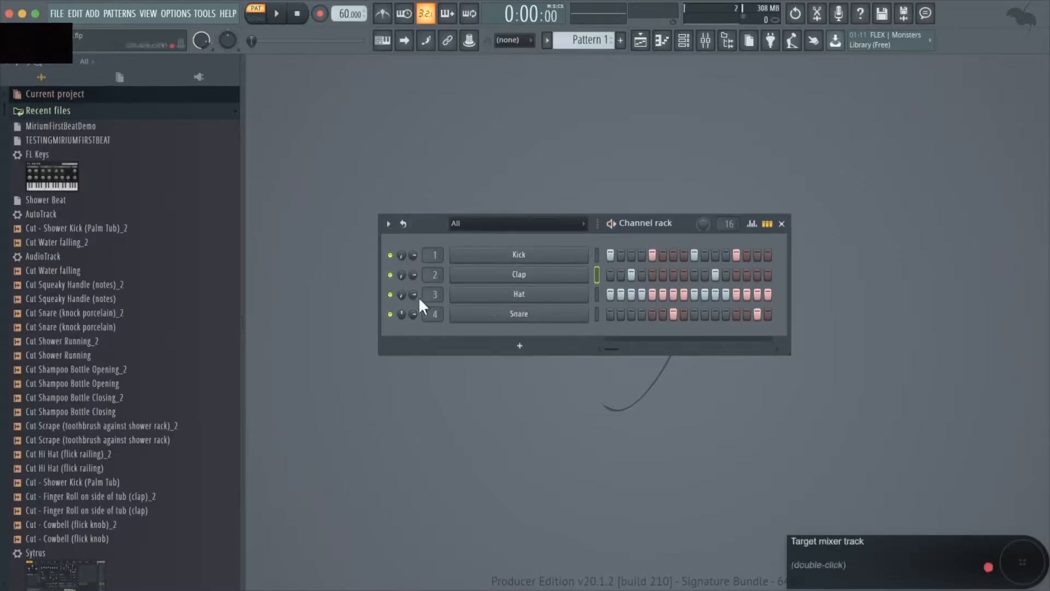
Reset the panning of the Hat, Clap and Kick channels to the default
right_click(403, 300)
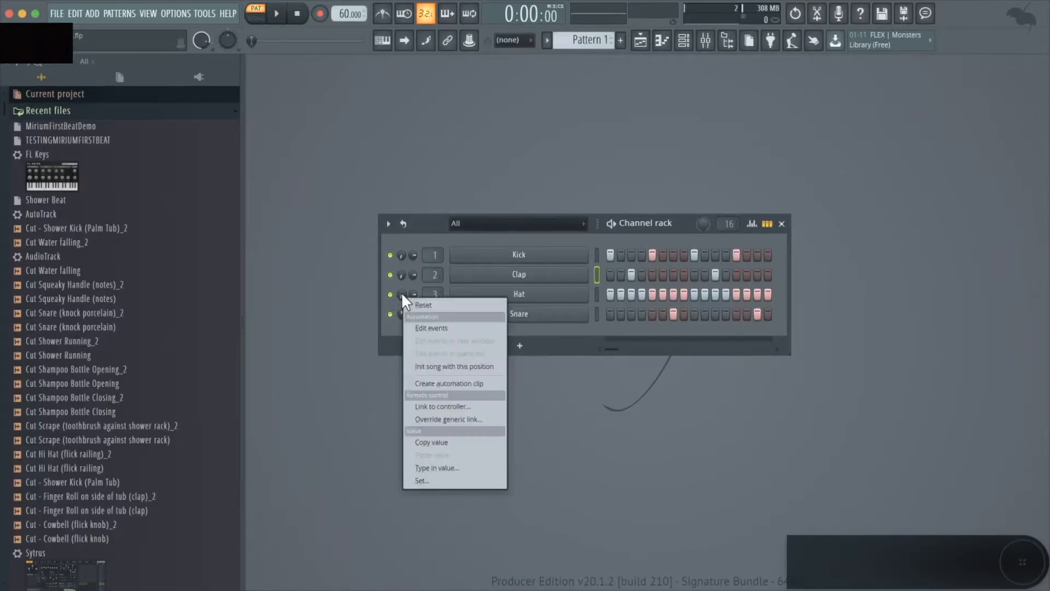
click(418, 302)
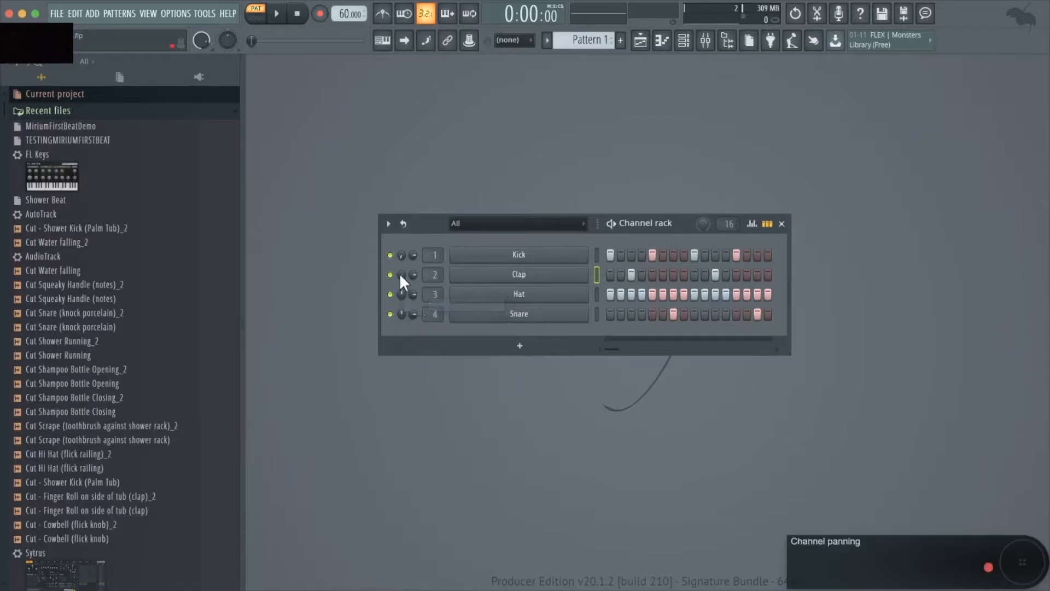
right_click(400, 274)
click(419, 284)
right_click(402, 254)
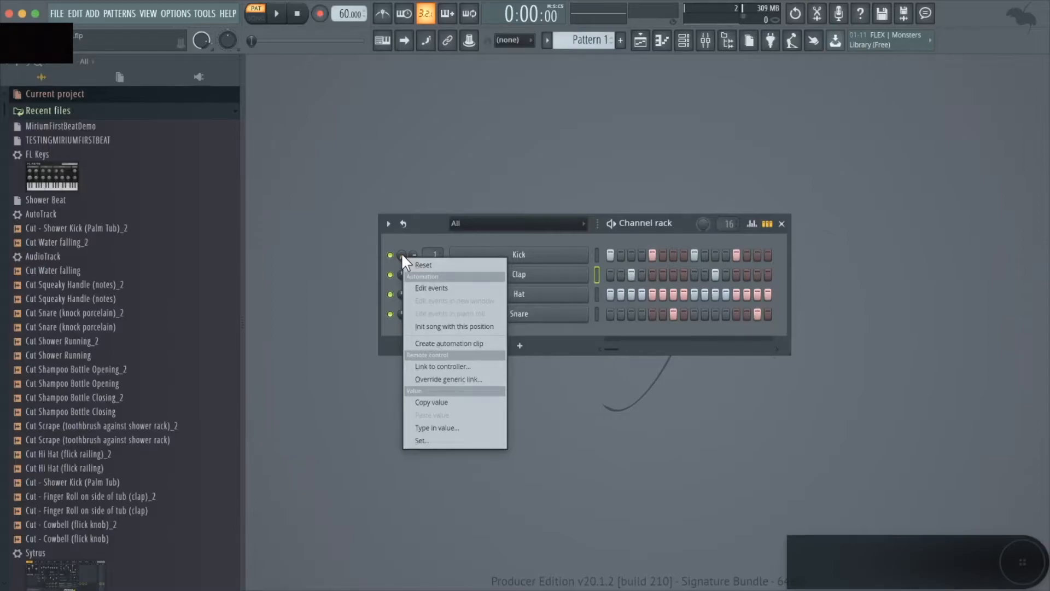
click(401, 253)
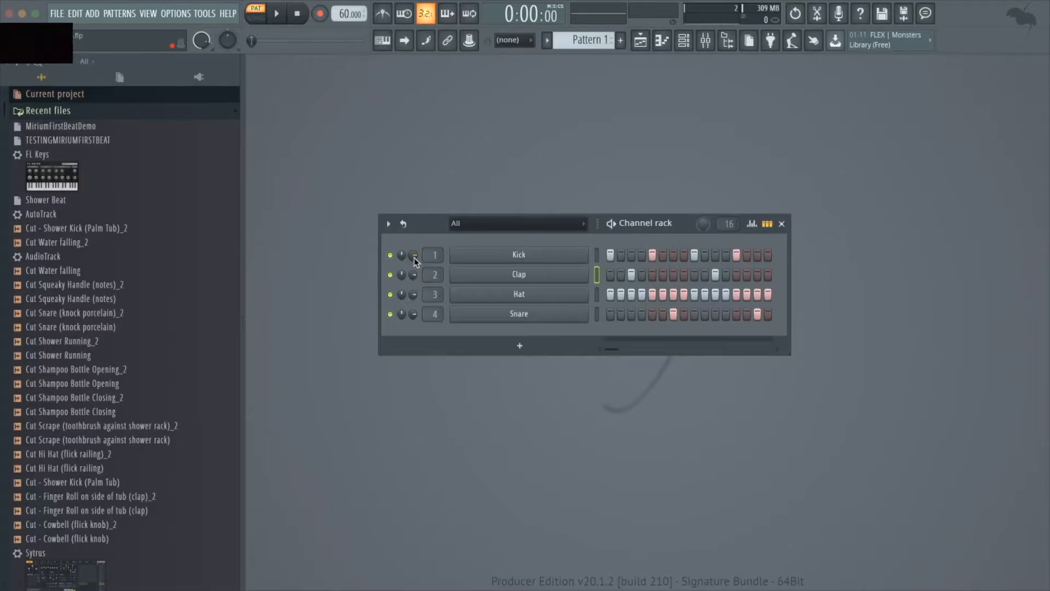
Try raising the Kick channel's volume to 100% and return it to its original level
drag(415, 255, 415, 234)
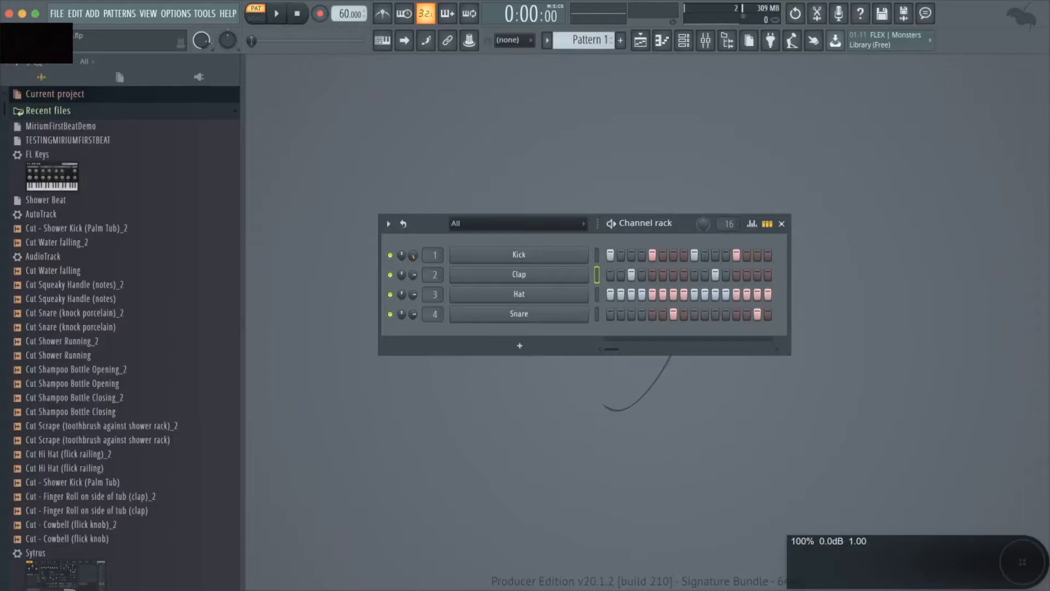
drag(414, 235, 414, 246)
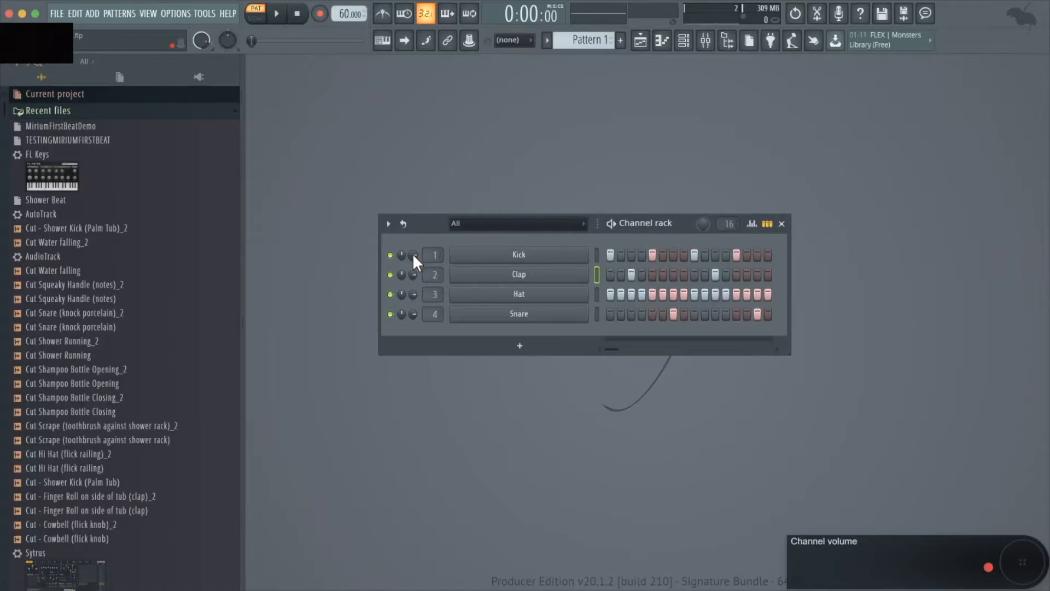
drag(412, 253, 412, 246)
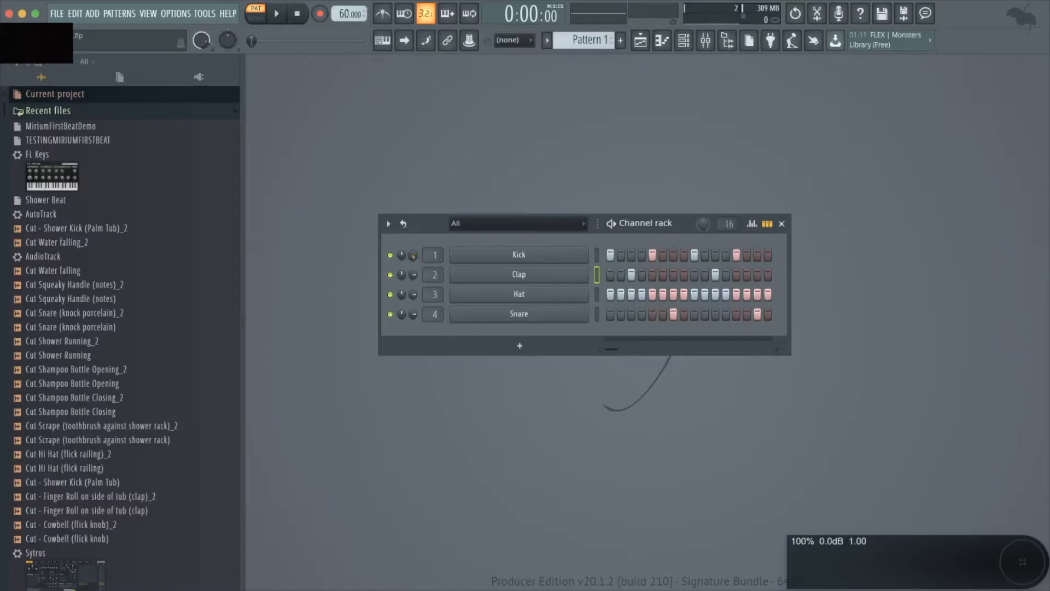
drag(413, 246, 413, 255)
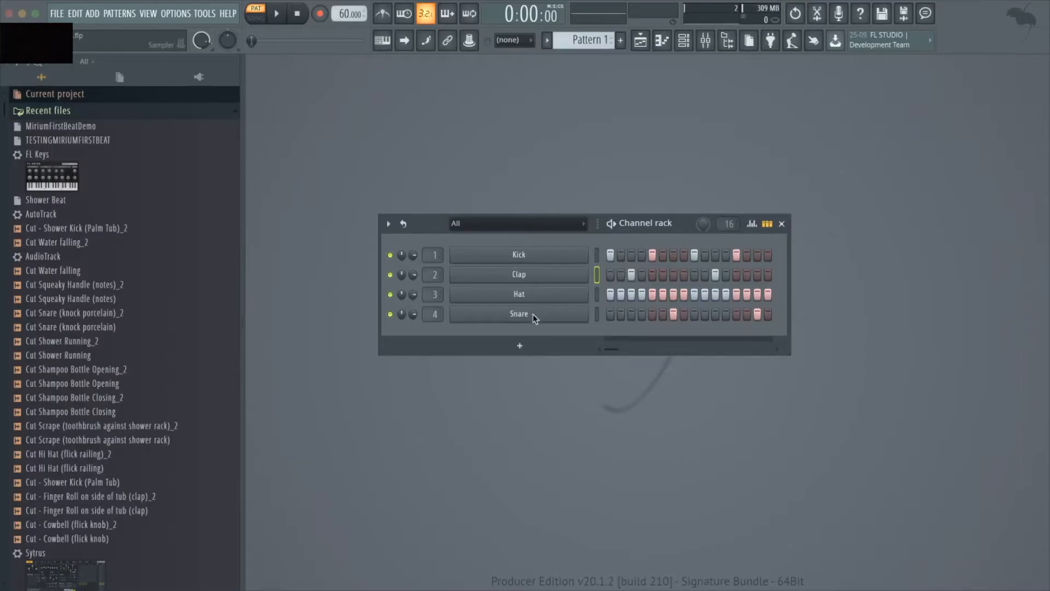
Select the Kick, Clap, Hat and Snare channels and group them under the filter group name Drums
click(597, 255)
click(597, 274)
click(597, 294)
click(597, 314)
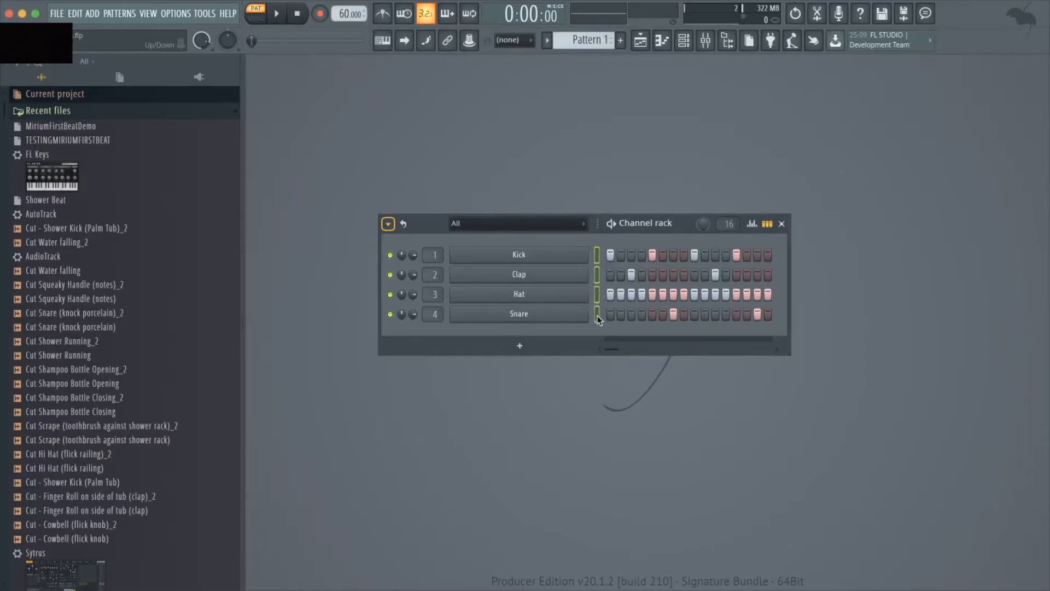
click(389, 224)
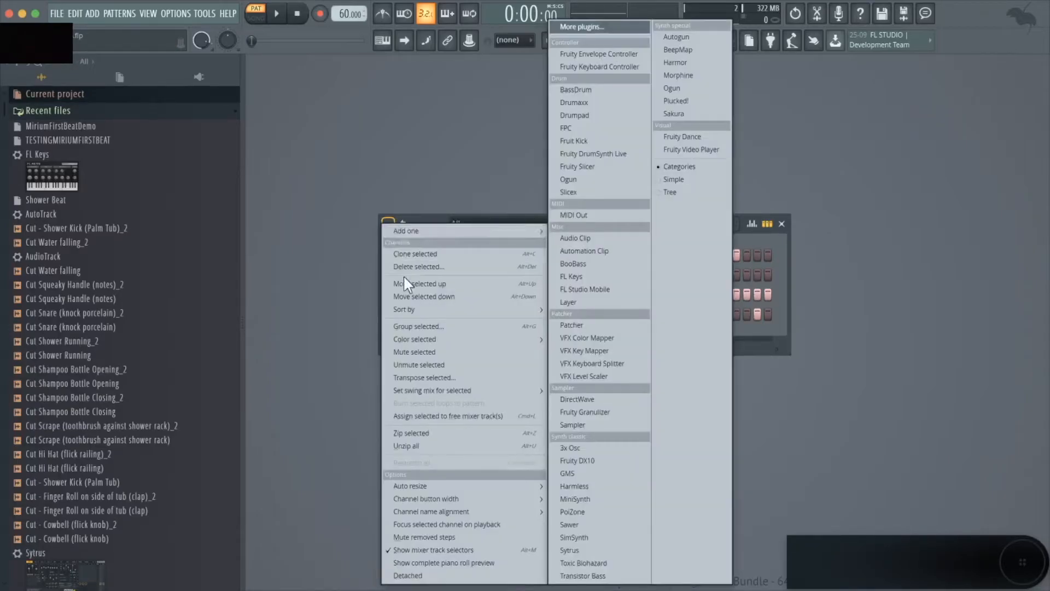
click(436, 326)
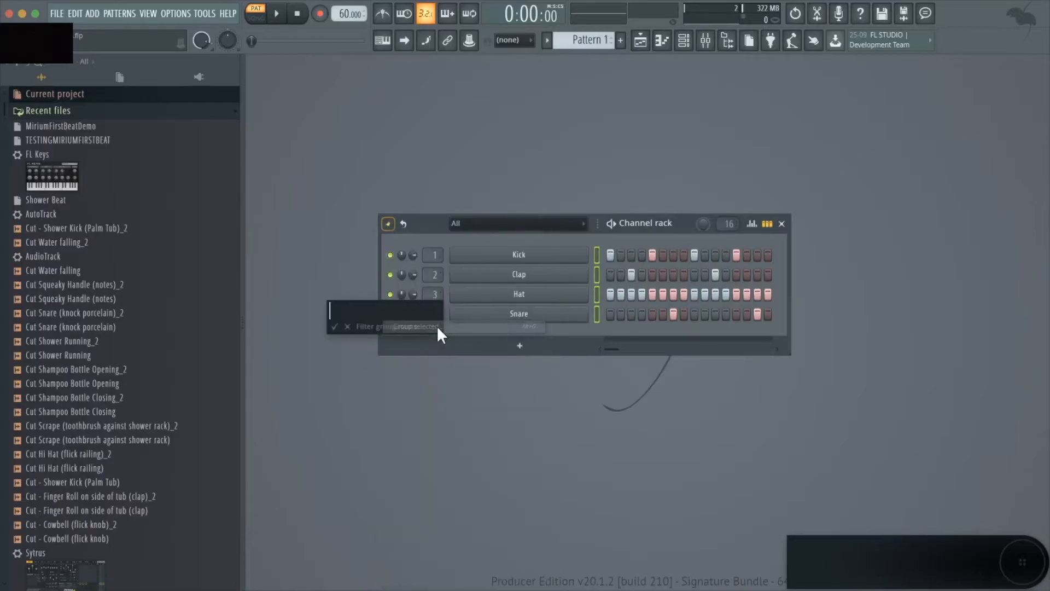
text(Drums)
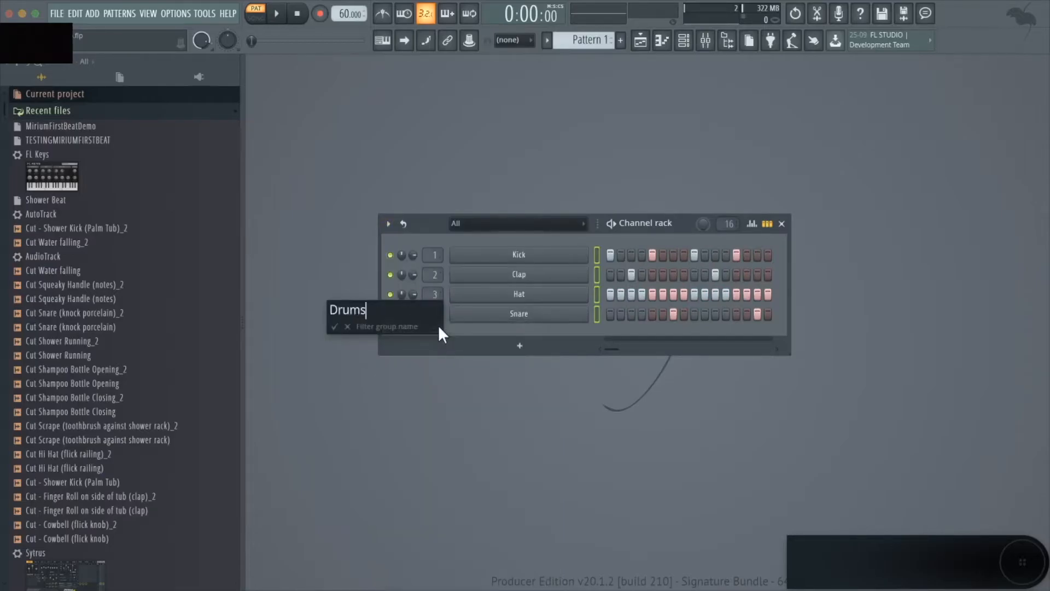
key(Return)
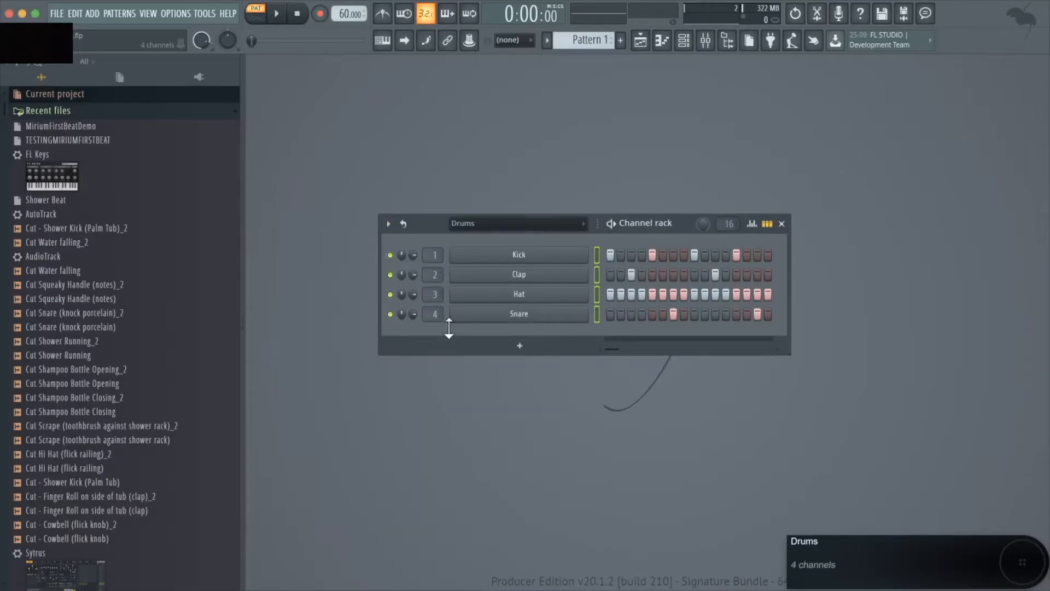
Switch the channel rack's filter to another channel group and return it to Drums
click(539, 223)
click(524, 237)
click(539, 223)
click(531, 252)
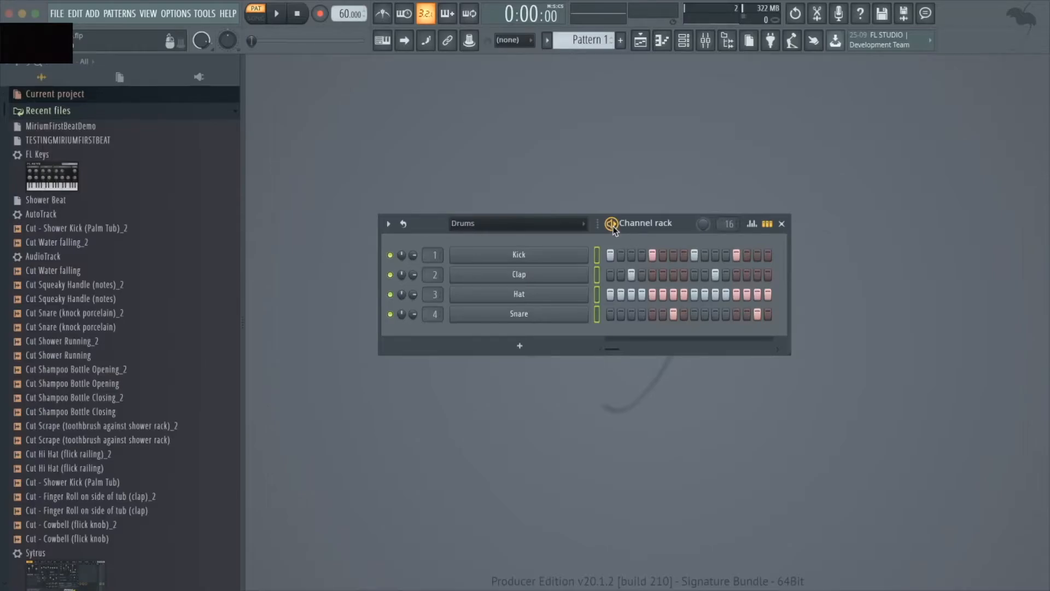
Play the pattern briefly and widen the channel rack slightly
key(space)
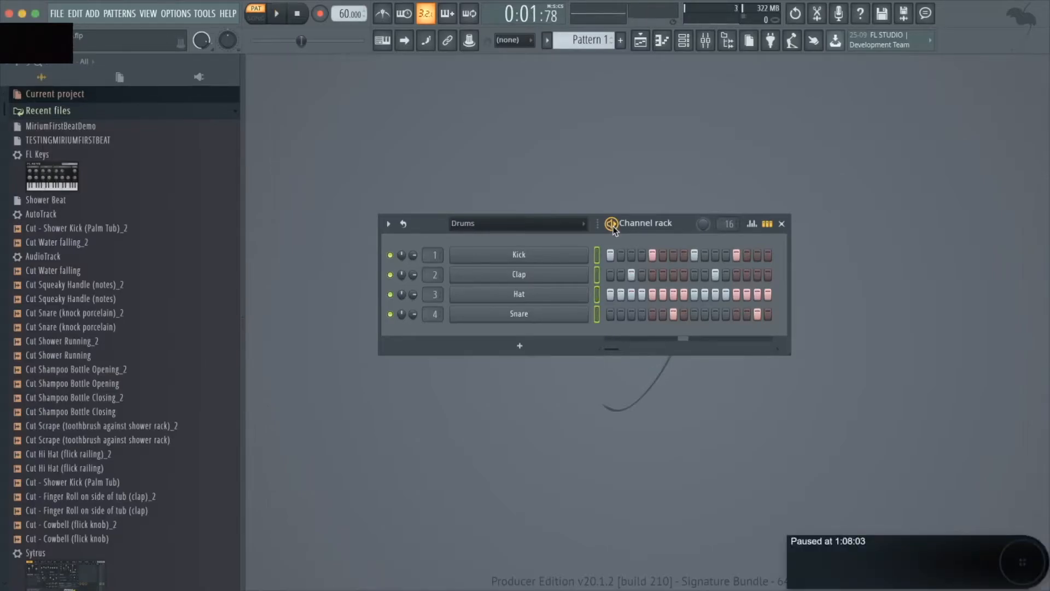
mouse_move(598, 224)
mouse_down()
mouse_move(678, 227)
mouse_move(572, 227)
mouse_move(613, 228)
mouse_up()
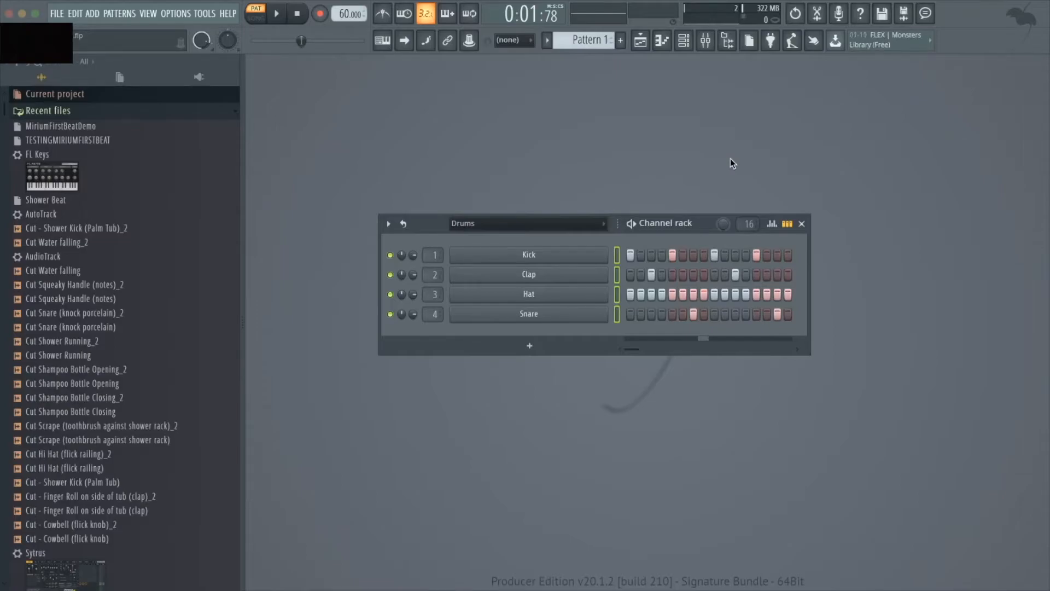
Try a main swing value of 50 and play the pattern to hear its effect
right_click(722, 226)
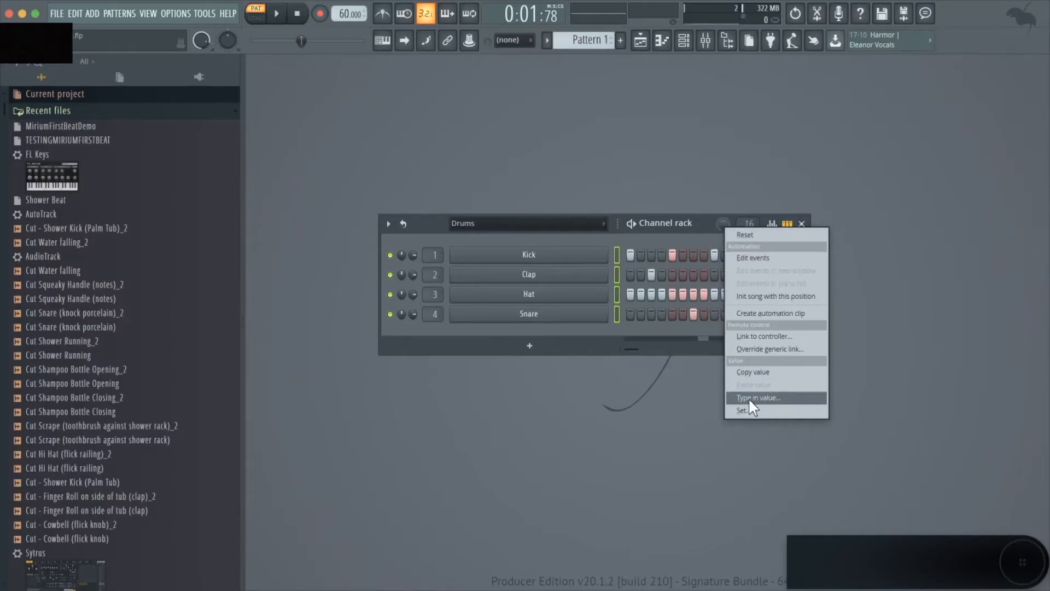
click(783, 397)
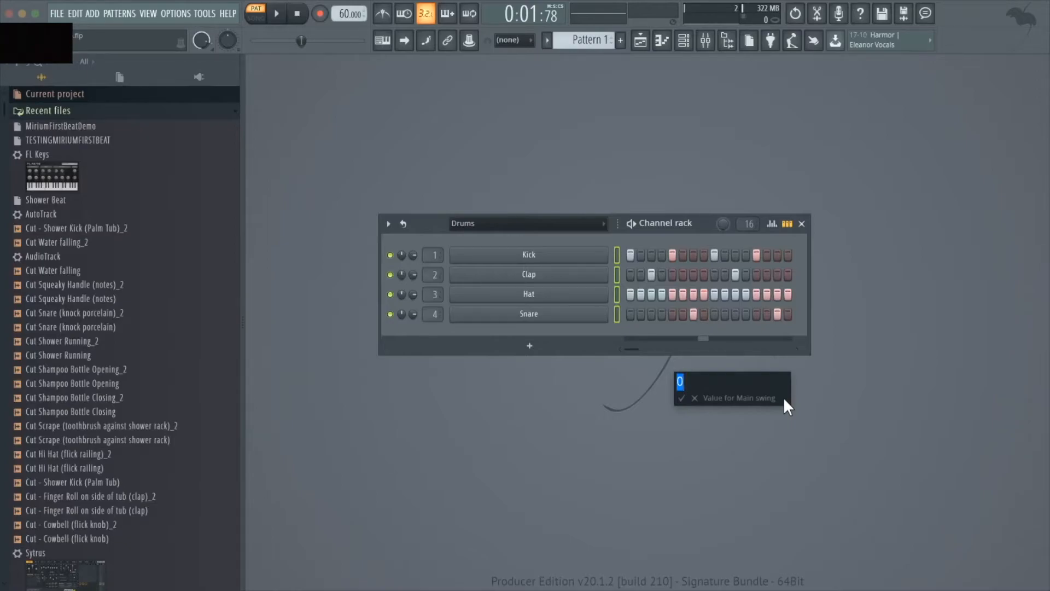
text(50)
key(Return)
key(space)
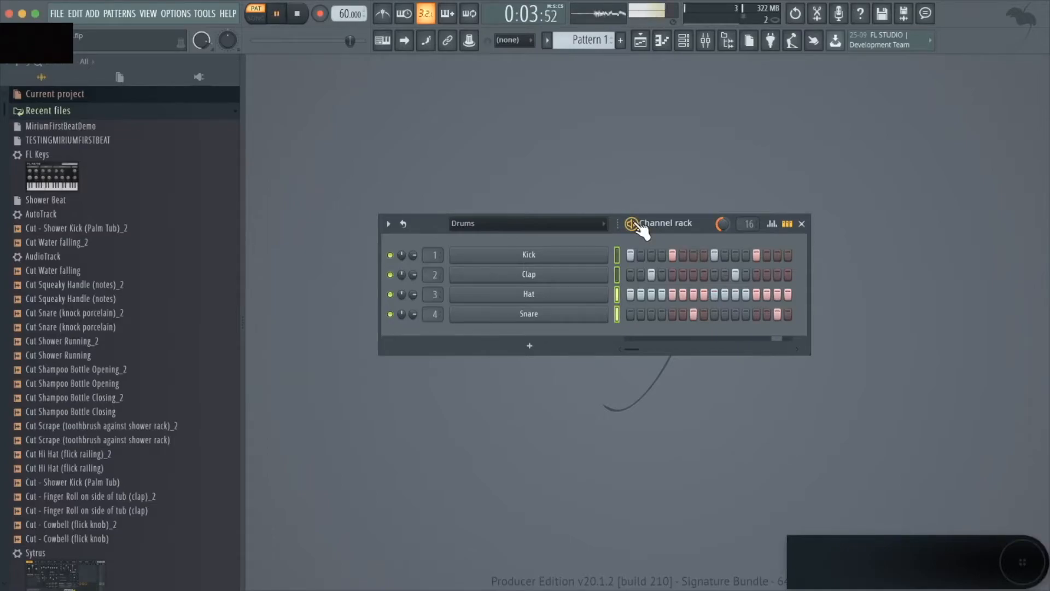
key(space)
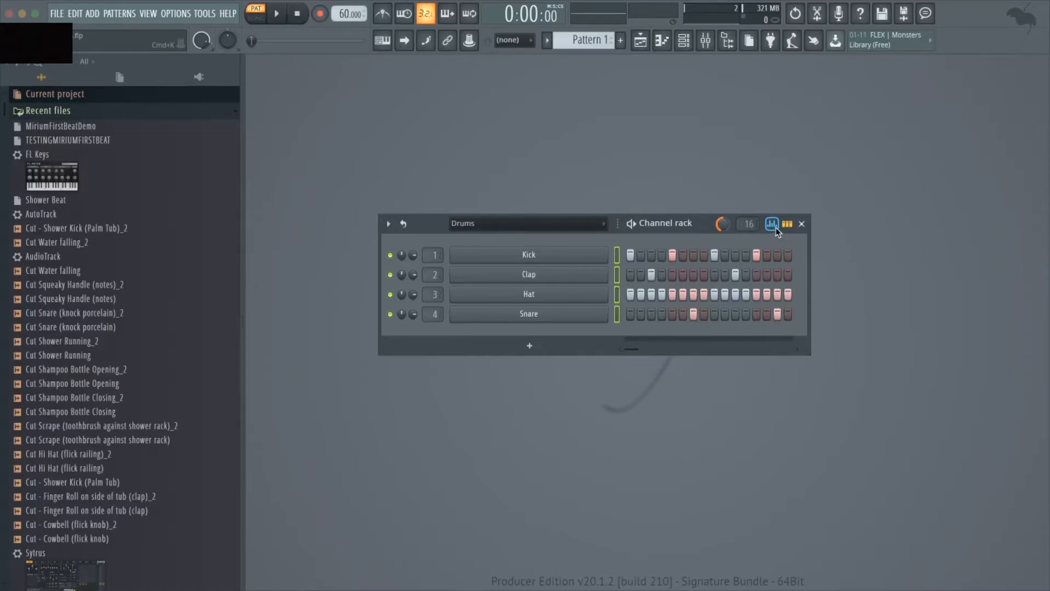
Select only the Hat channel, open its graph editor and look at the note pitch and velocity graphs
click(619, 293)
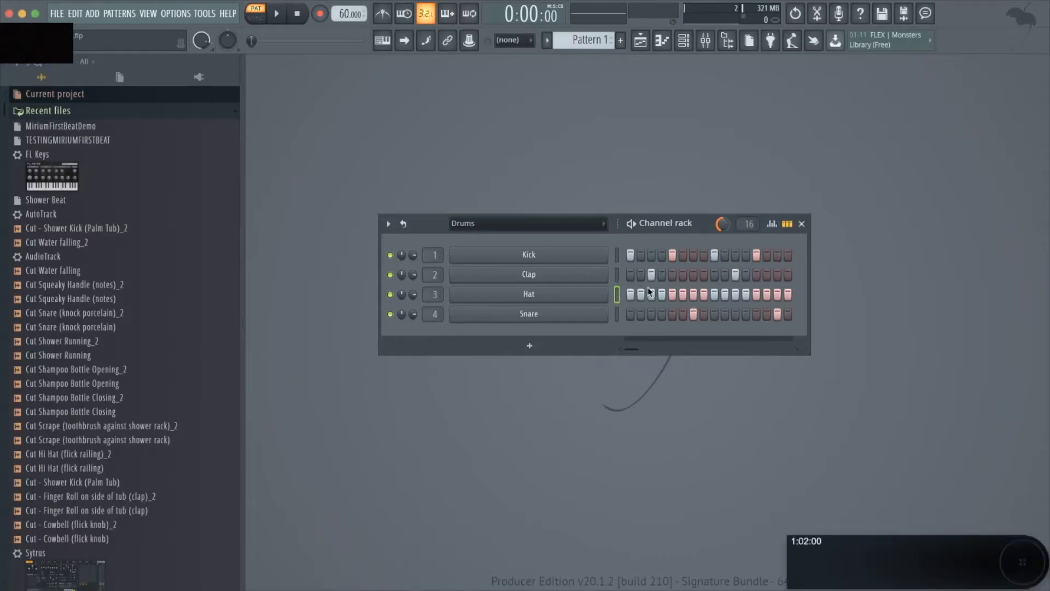
click(772, 224)
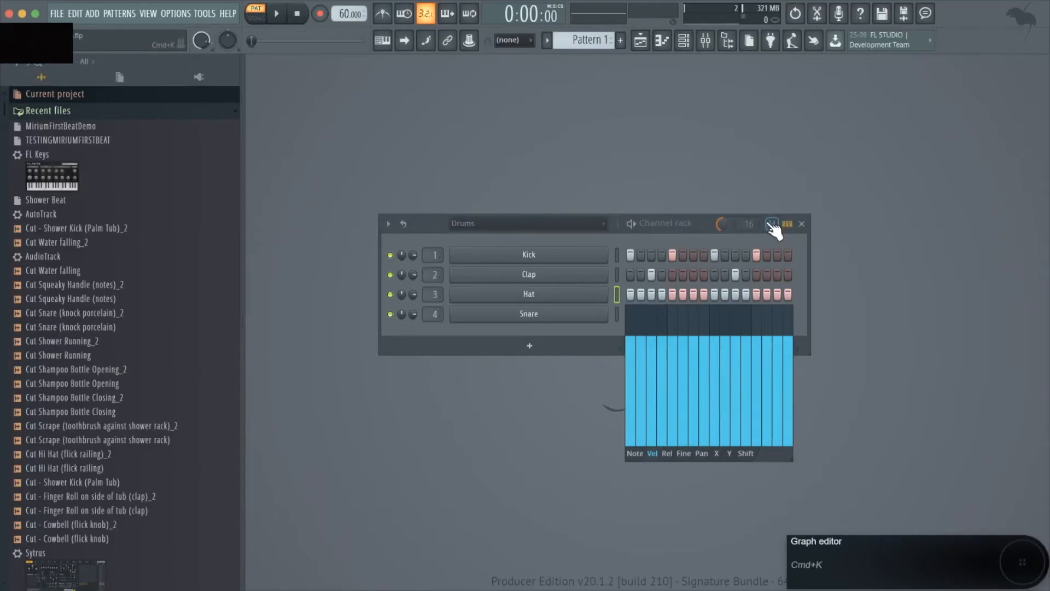
click(634, 453)
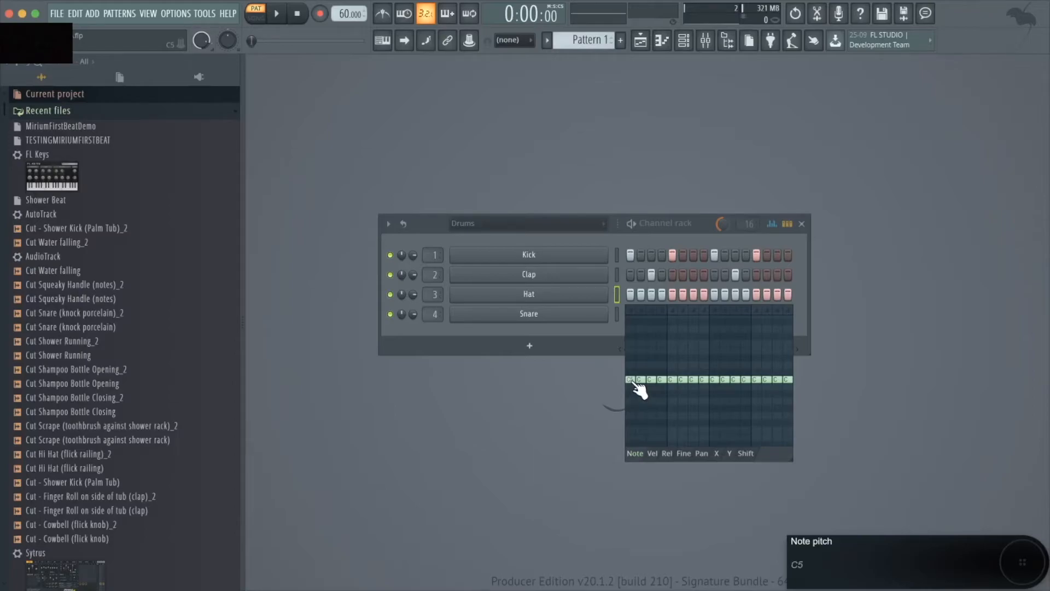
mouse_move(634, 383)
mouse_down()
mouse_move(633, 411)
mouse_move(633, 385)
mouse_up()
click(651, 453)
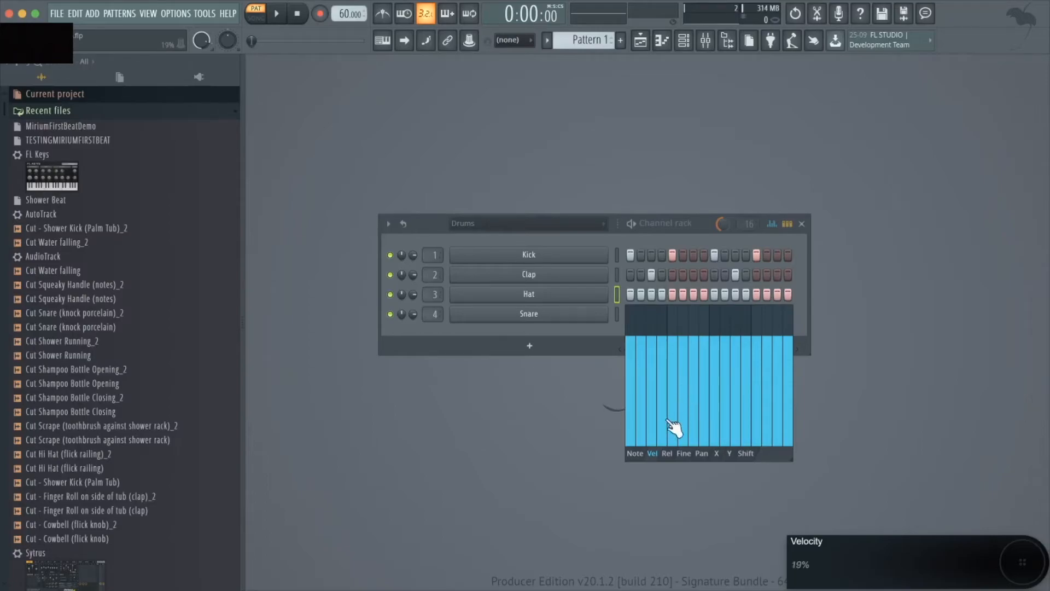
Examine the Hat channel's release, fine pitch, panning and shift graphs
click(667, 453)
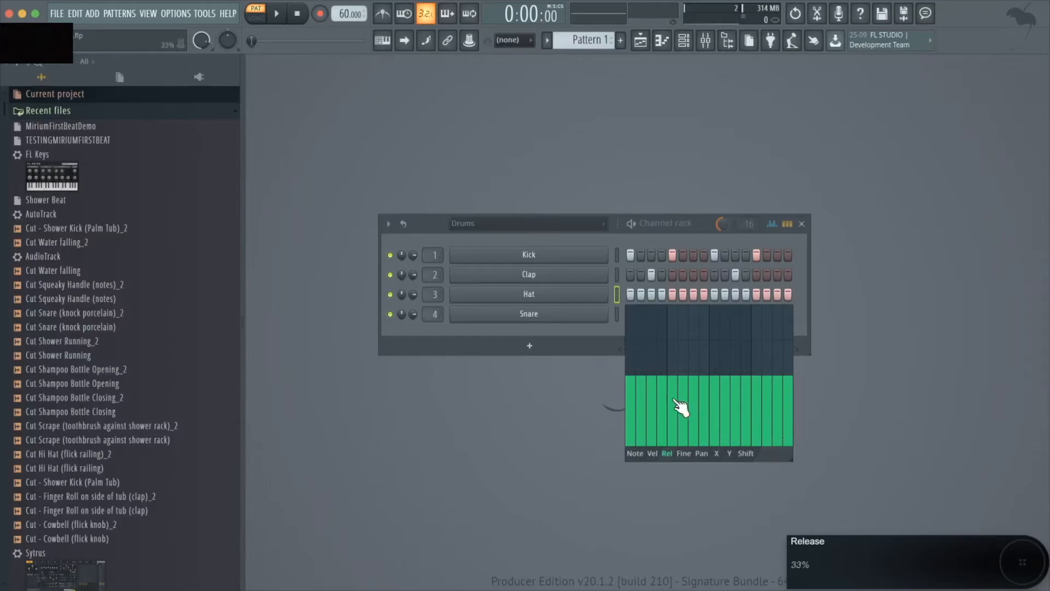
mouse_move(633, 377)
mouse_down()
mouse_move(632, 432)
mouse_move(632, 378)
mouse_up()
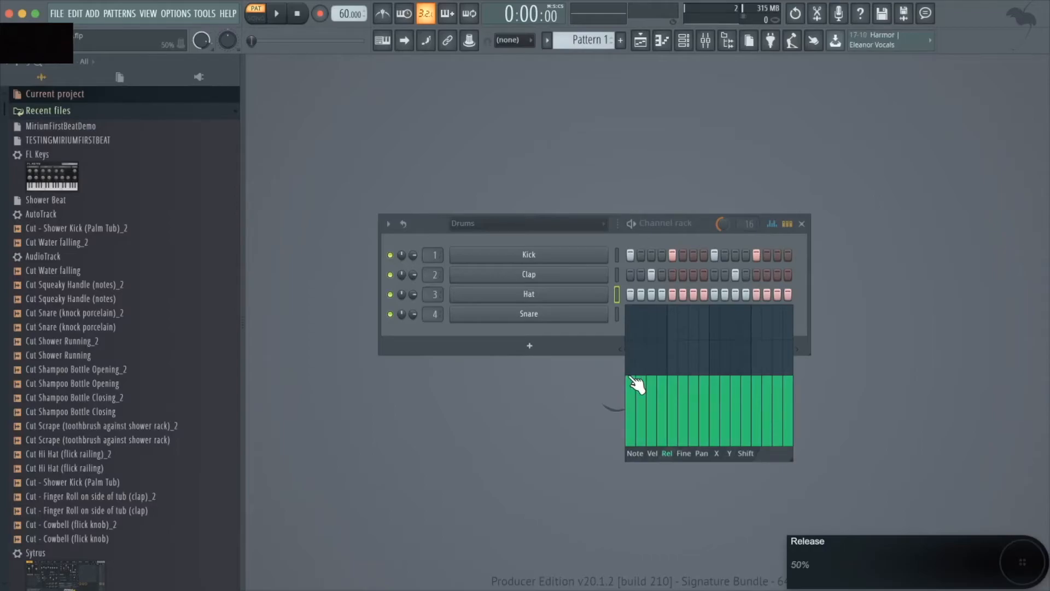
click(683, 453)
drag(655, 393, 656, 378)
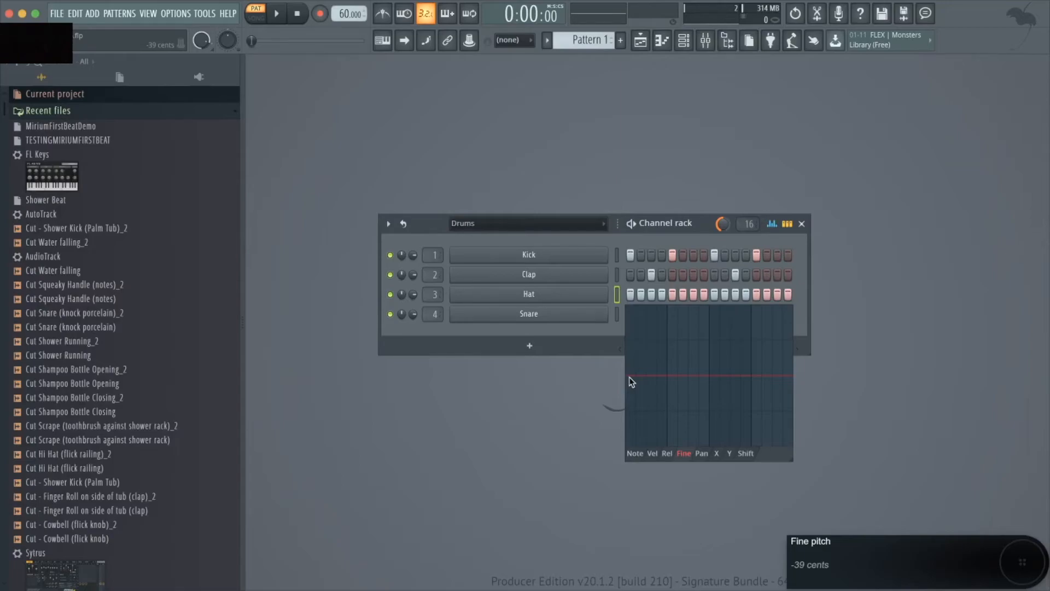
click(702, 453)
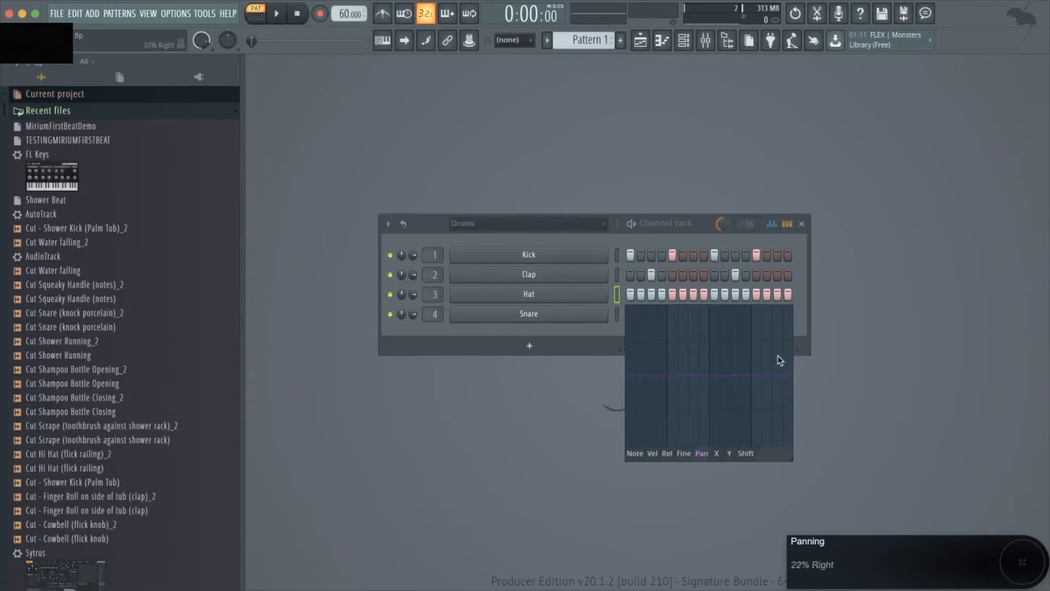
click(746, 451)
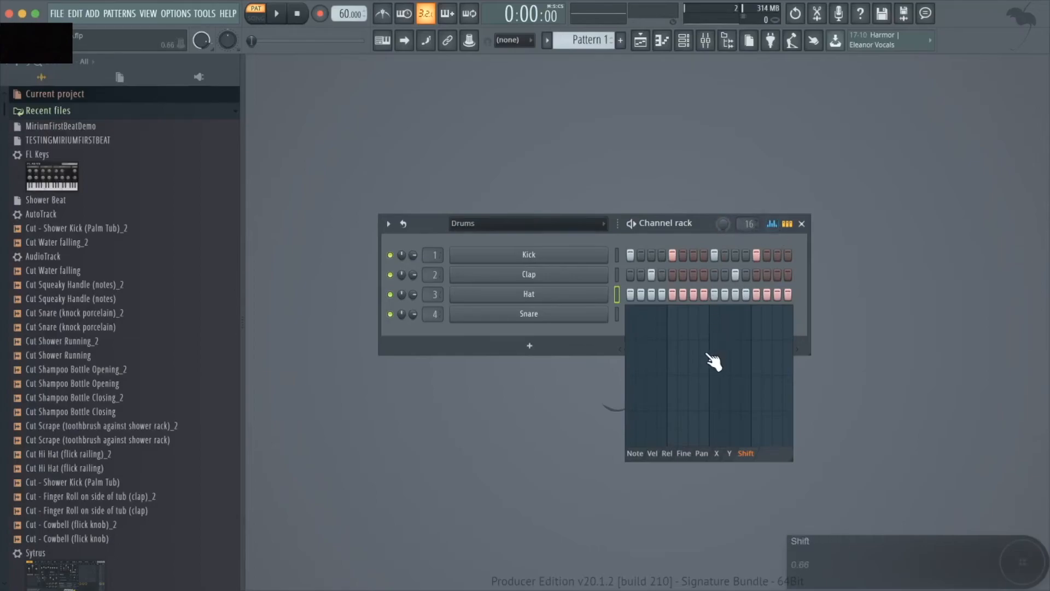
Lower the note pitch of all 16 Hat steps to G4
click(634, 453)
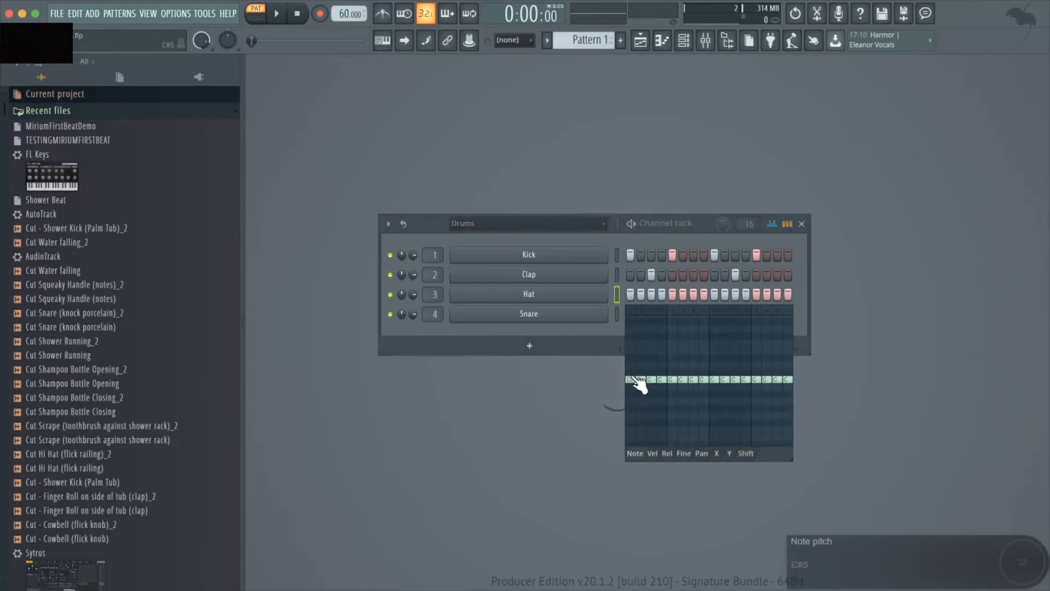
drag(633, 380, 634, 417)
drag(634, 417, 789, 417)
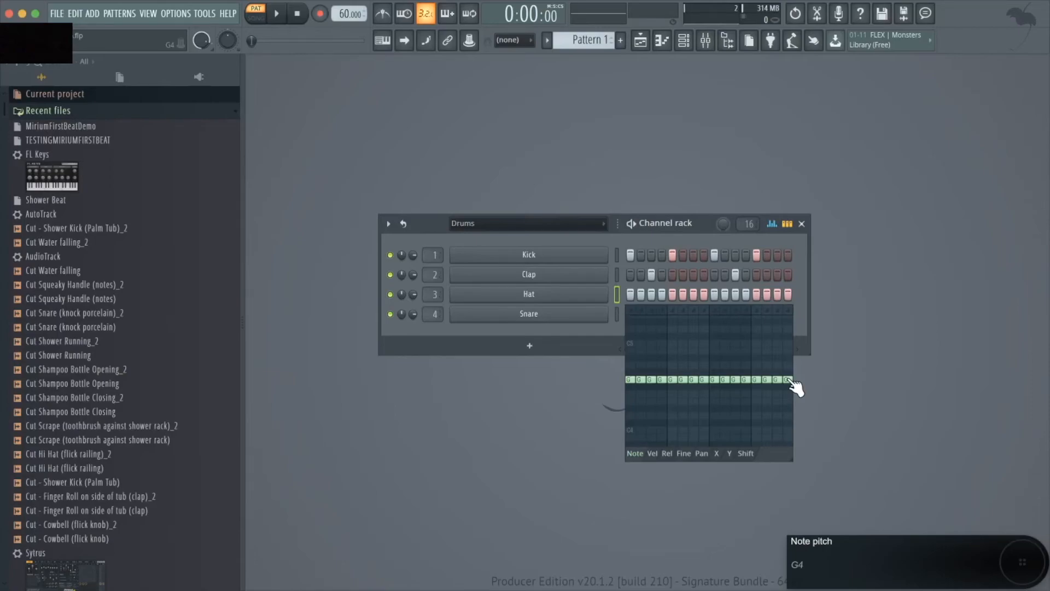
Lower the velocity of the Snare hit on step 7
key(Down)
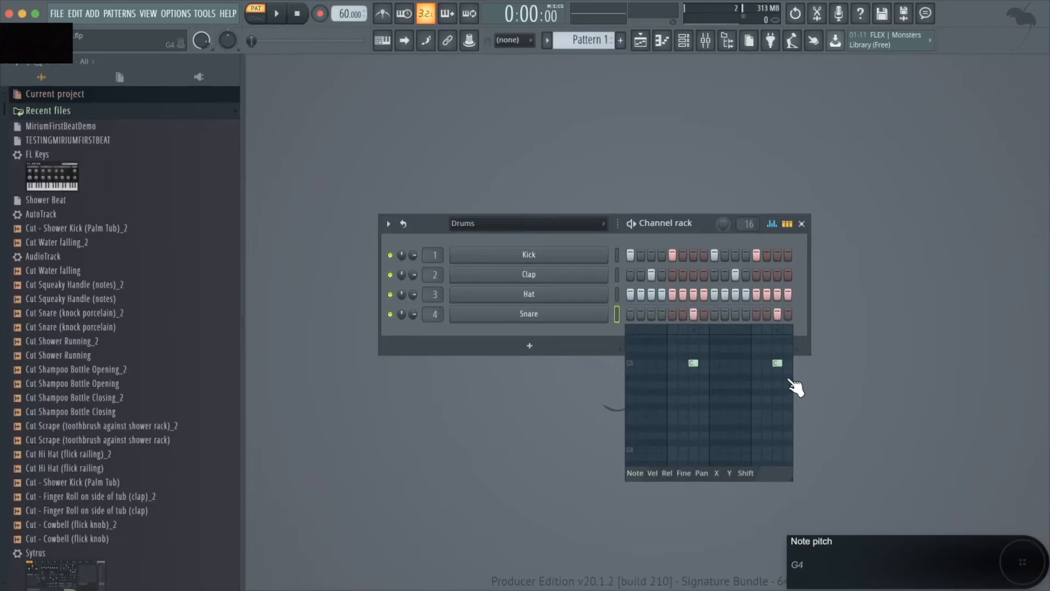
click(651, 474)
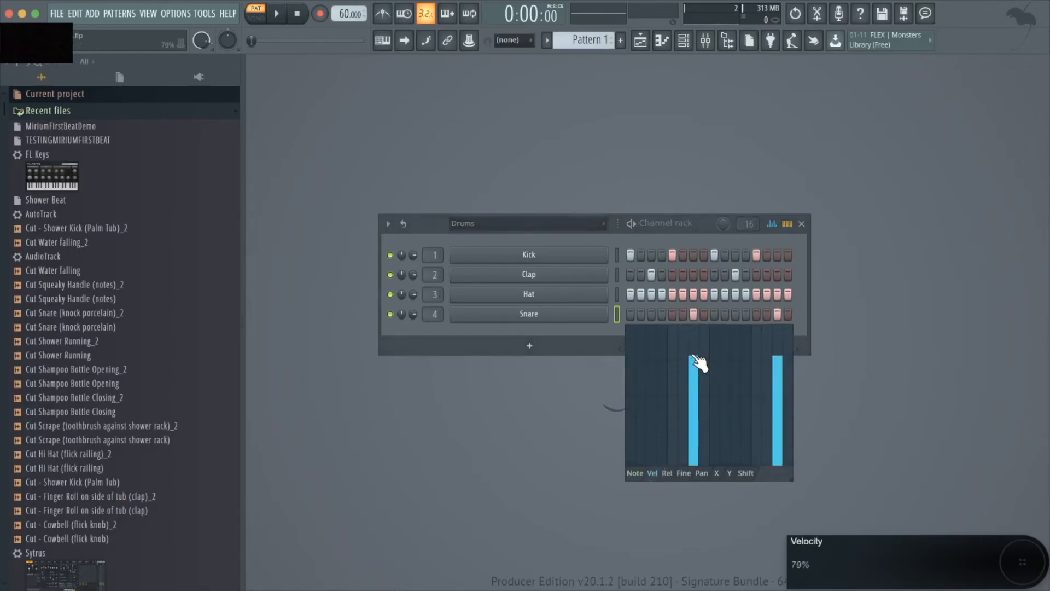
drag(694, 358, 696, 392)
Pan the Snare hits on steps 7 and 15 partly to the left in the graph editor
click(703, 474)
click(701, 473)
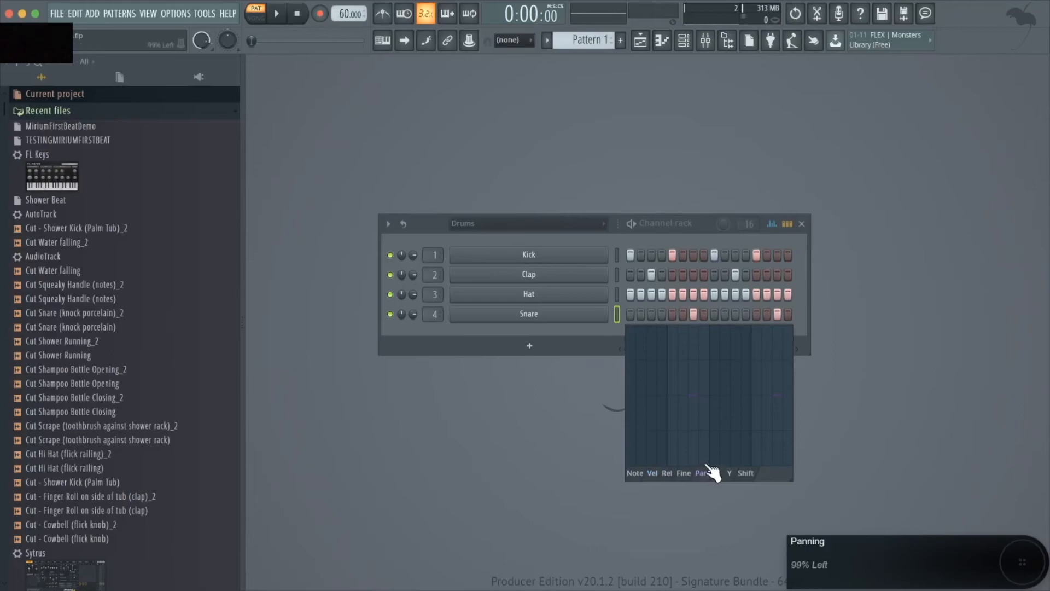
drag(696, 395, 698, 430)
drag(782, 402, 783, 431)
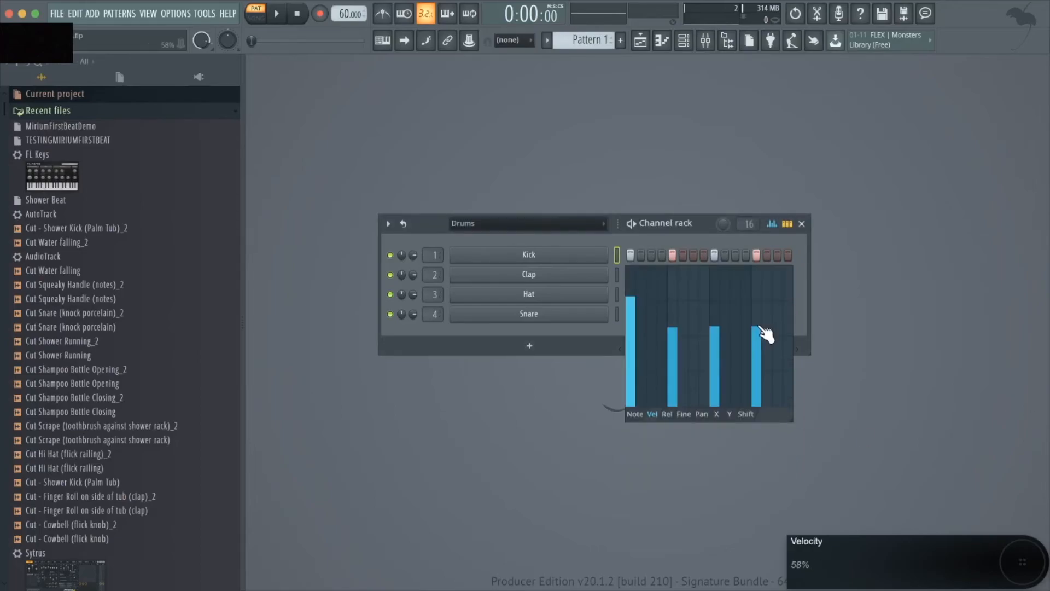
Set the shift of all 16 Hat steps to about 0.25
key(Down)
key(Down)
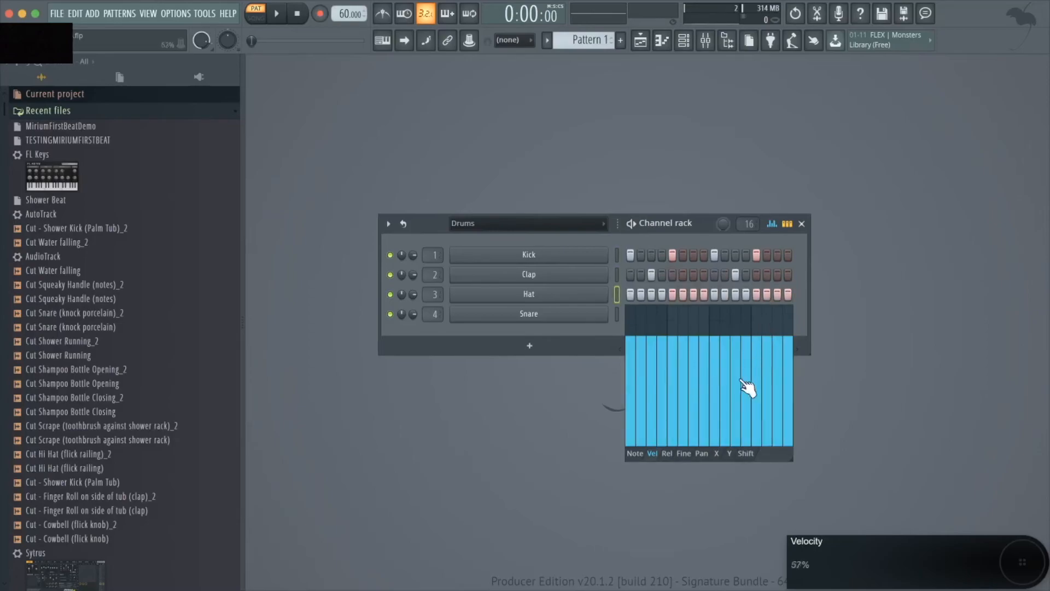
click(745, 453)
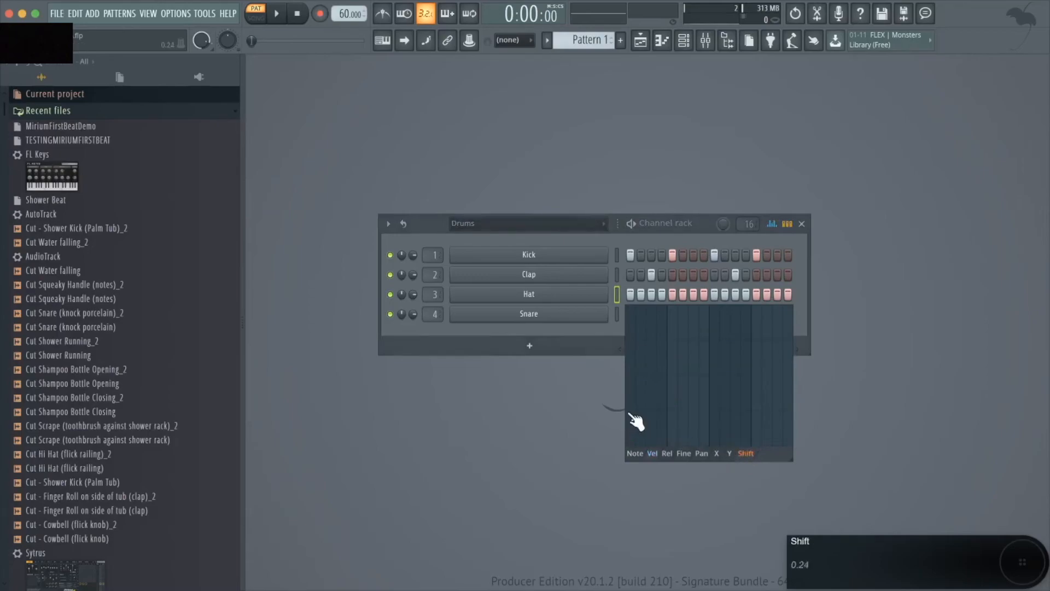
mouse_move(635, 418)
mouse_down()
mouse_move(797, 422)
mouse_move(641, 413)
mouse_up()
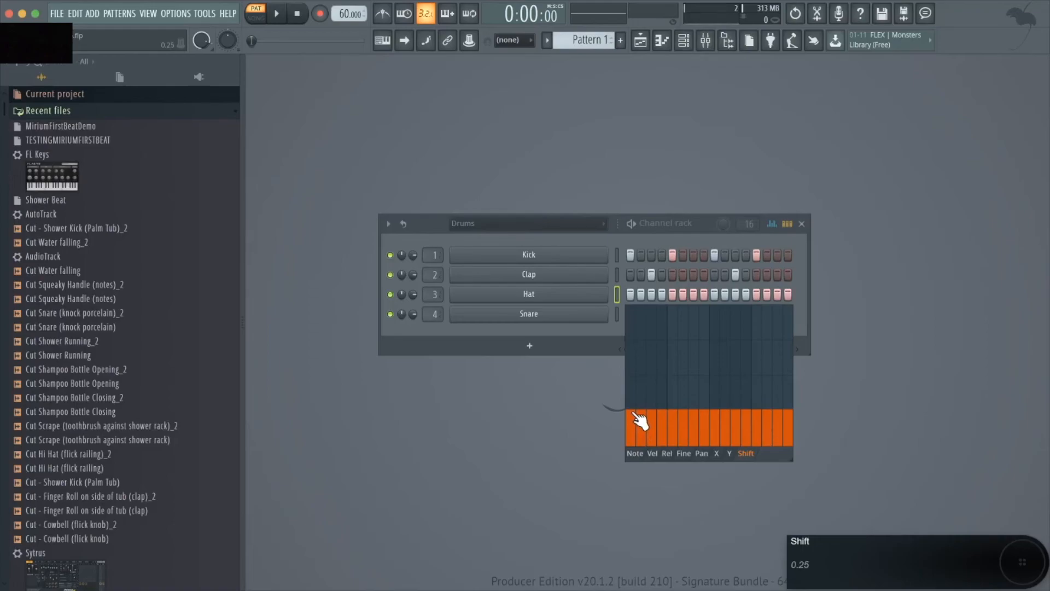
Reduce the shift of the odd-numbered Hat steps to about zero
click(635, 451)
click(652, 447)
click(672, 447)
click(693, 447)
click(714, 448)
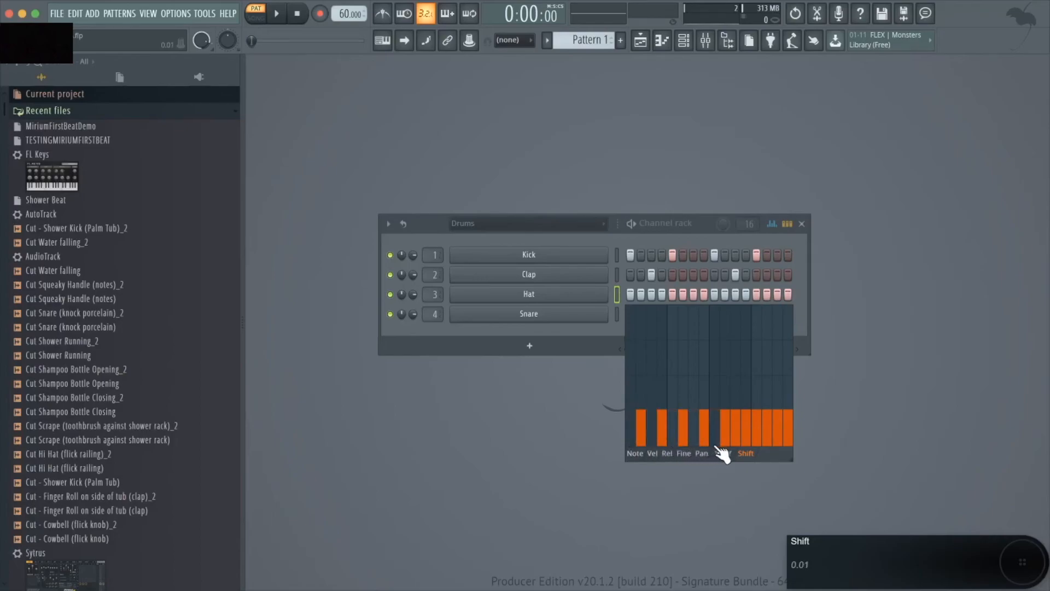
click(736, 445)
click(756, 445)
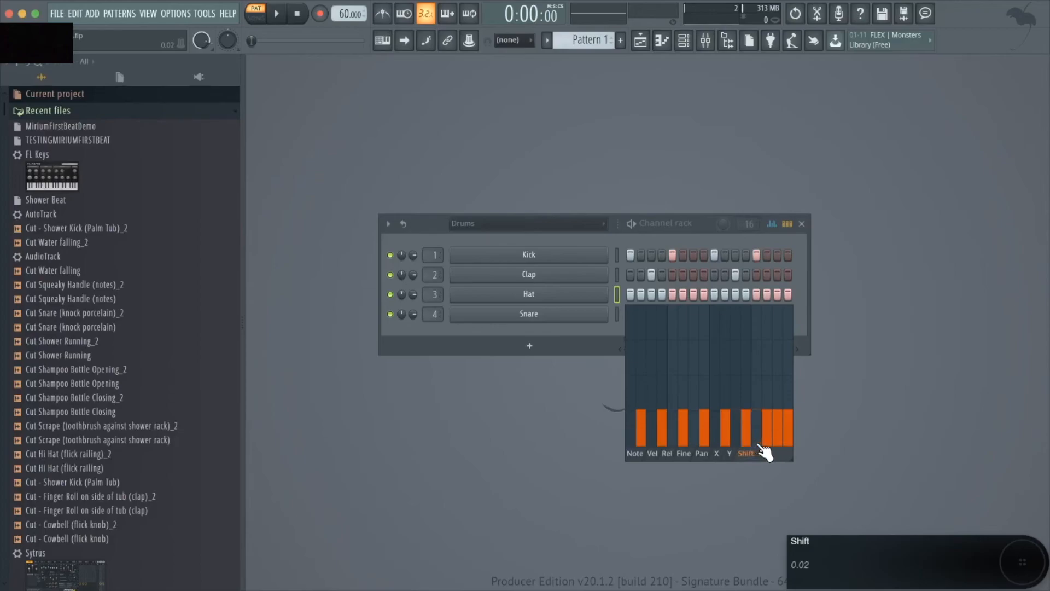
click(778, 444)
Lower the velocity of all Hat steps to about 57% and play the pattern
click(652, 454)
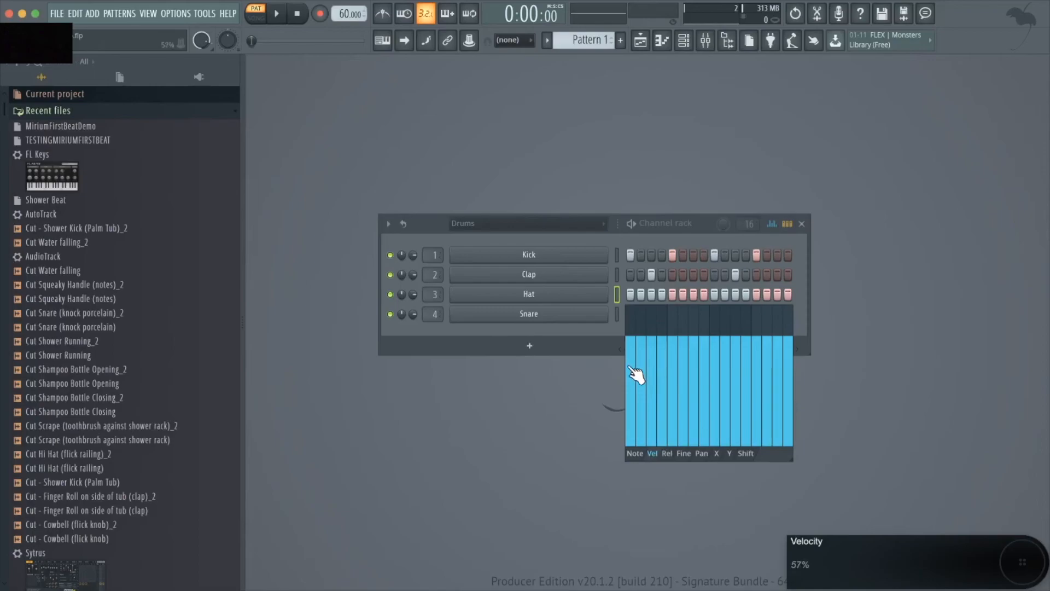
mouse_move(630, 372)
mouse_down()
mouse_move(787, 366)
mouse_move(803, 375)
mouse_up()
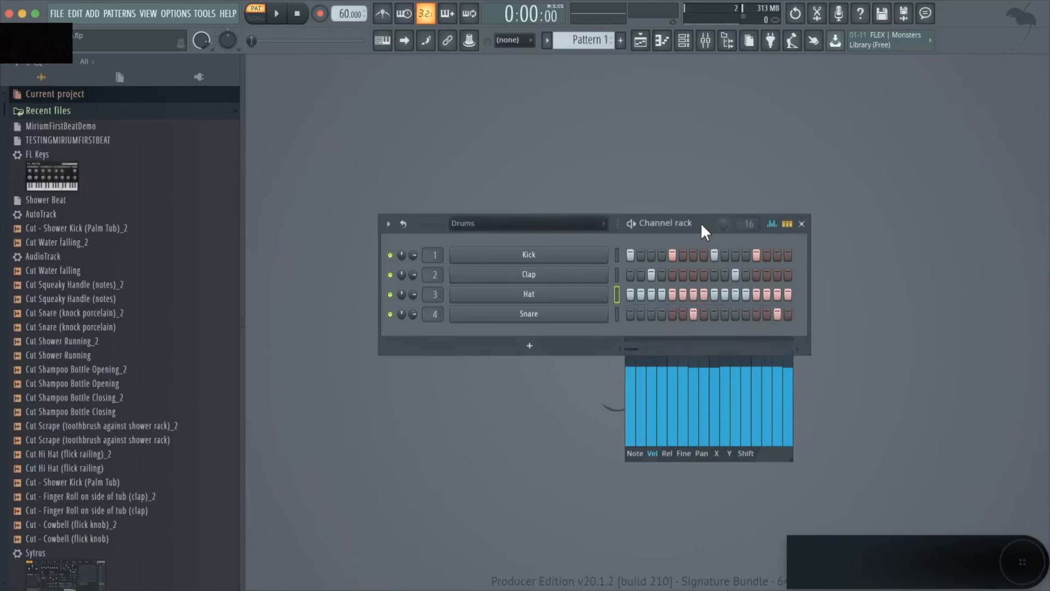
click(631, 224)
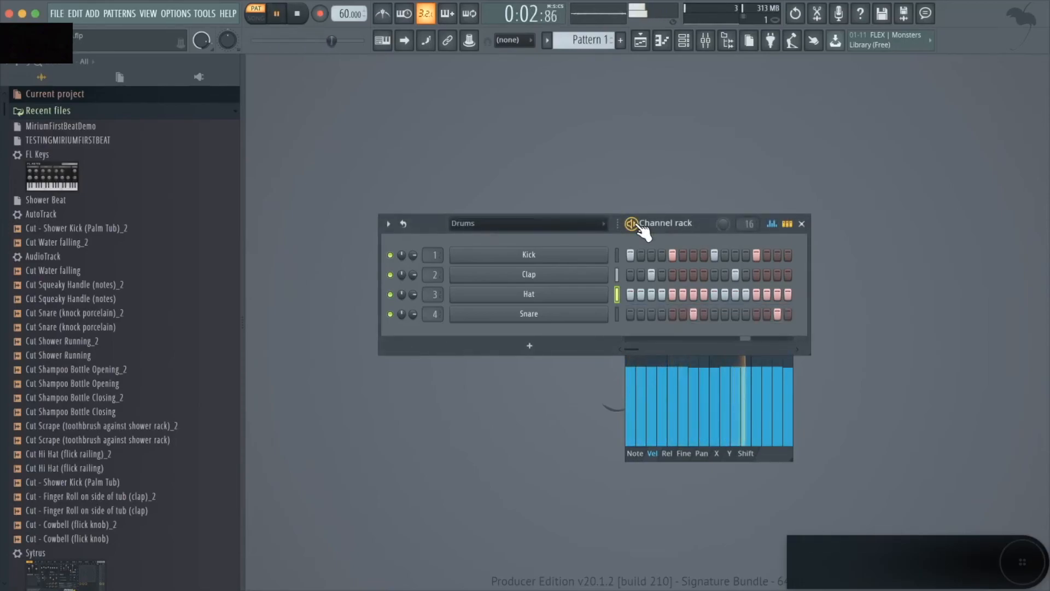
Stop the pattern playback and close the graph editor in the channel rack
key(space)
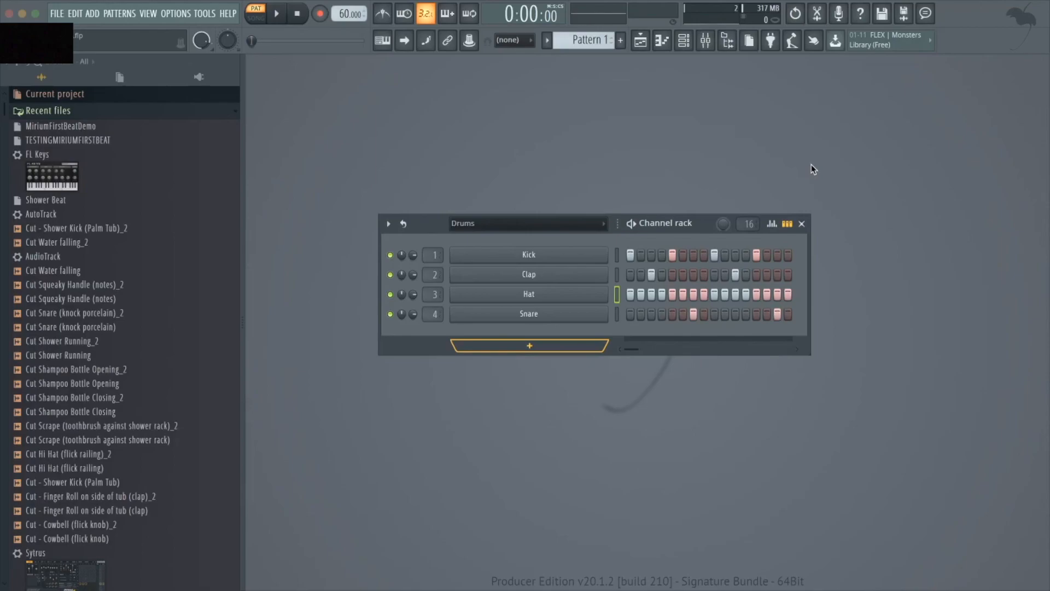
click(714, 254)
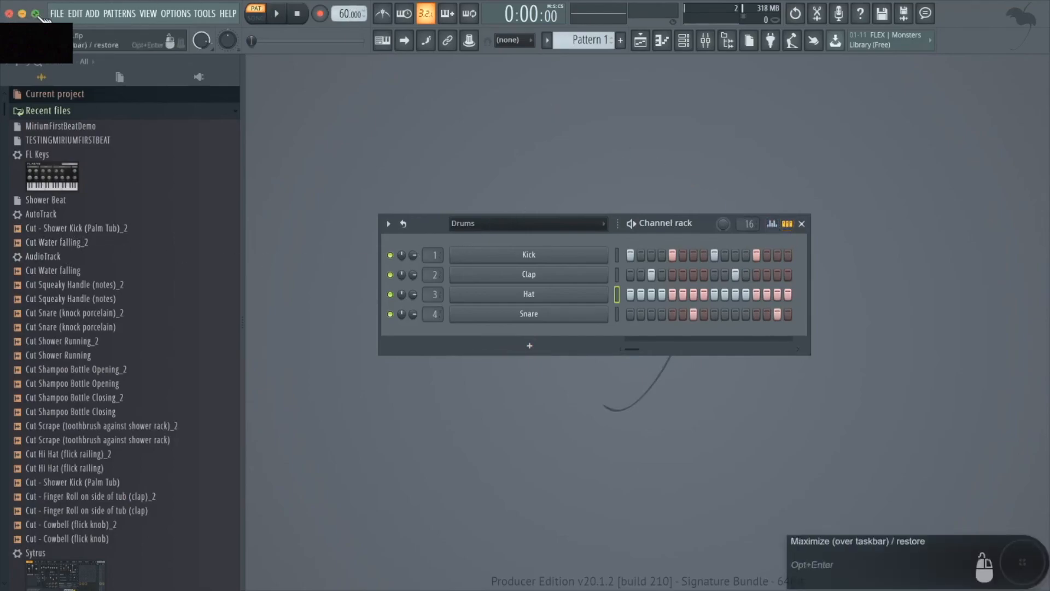
Save the project as MiriumFirstBeatDemo in the Projects folder in FL Studio song format, replacing the existing file
click(60, 13)
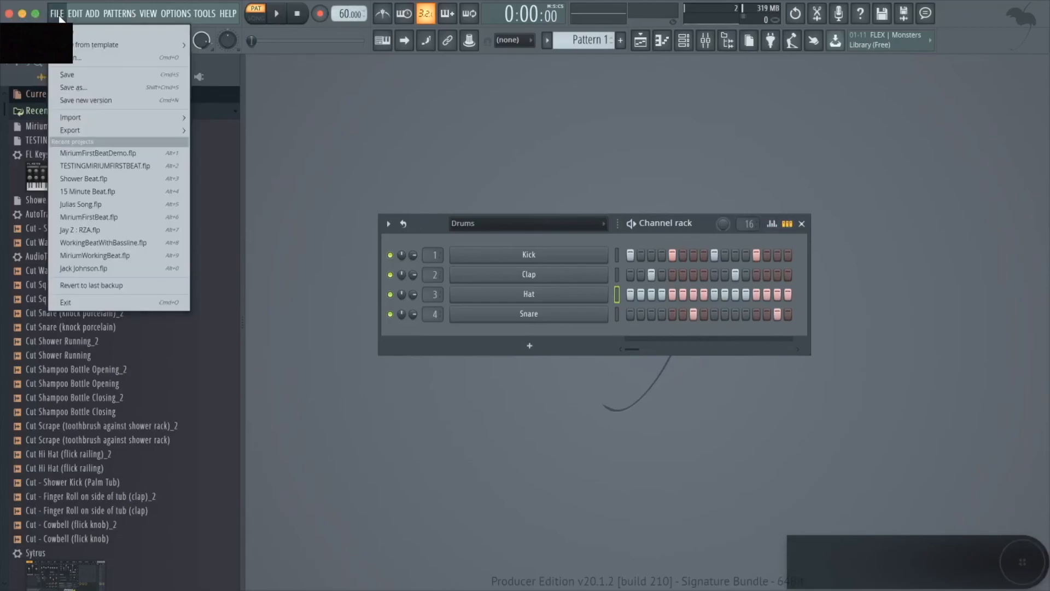
click(72, 87)
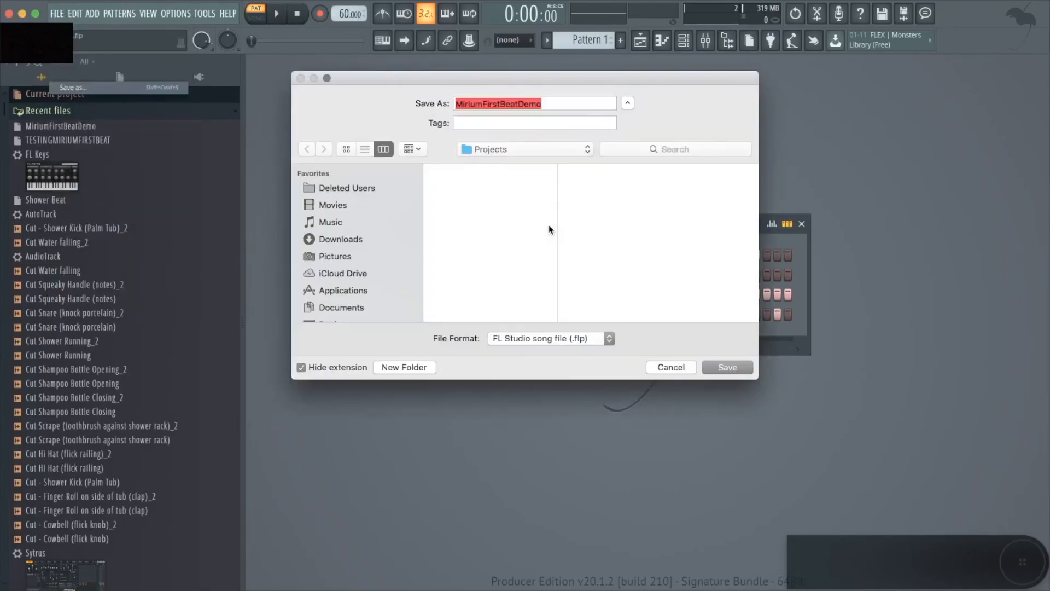
click(738, 372)
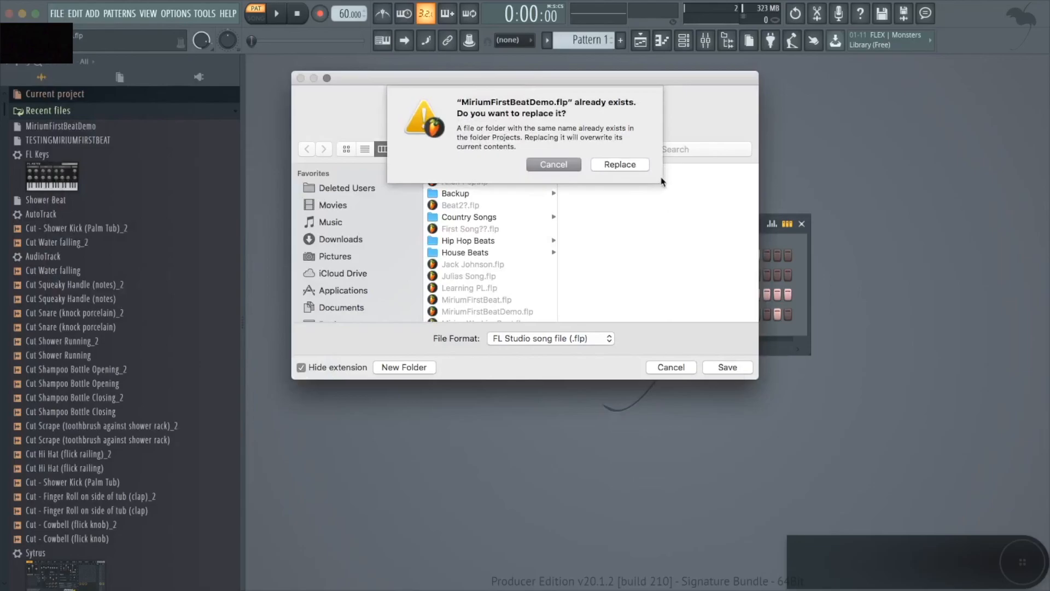
click(619, 165)
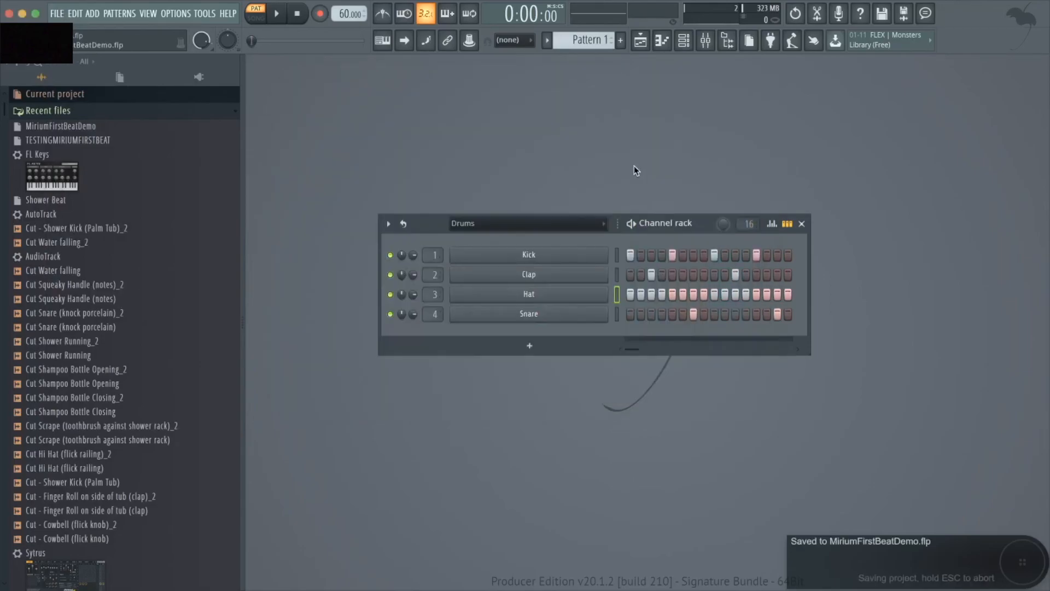